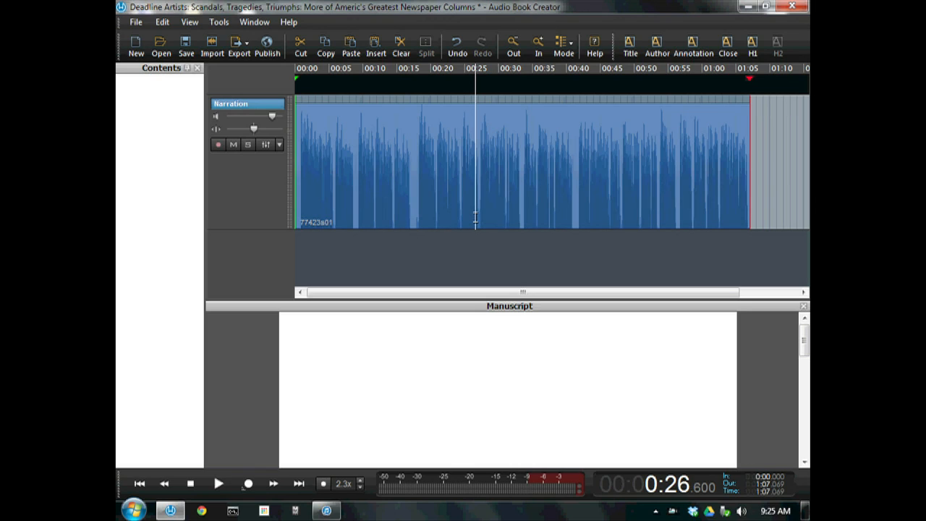
Analyze the audio statistics of the selected narration for RMS and peak values.
click(219, 22)
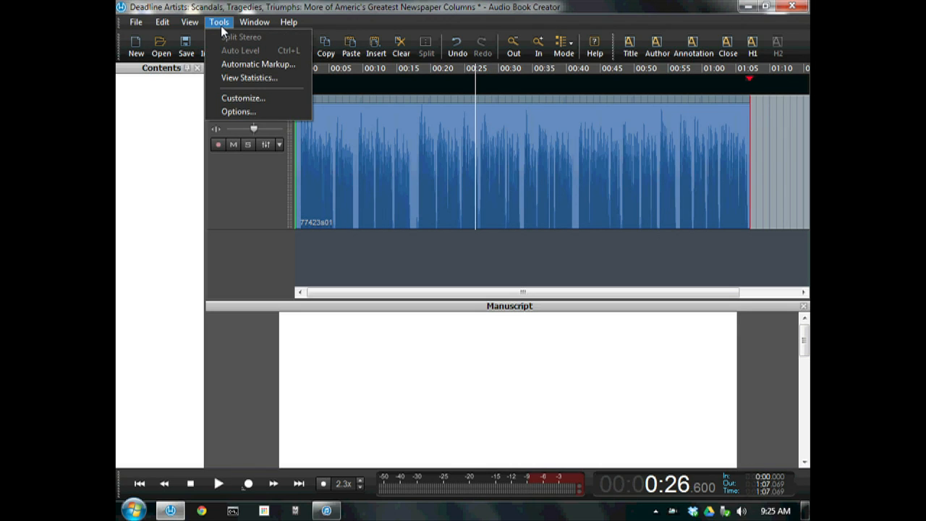
click(244, 78)
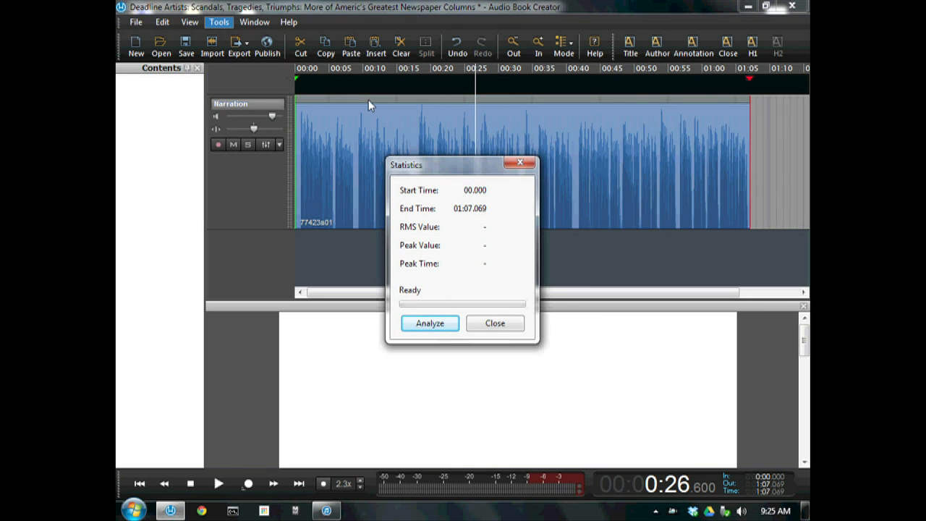
click(437, 326)
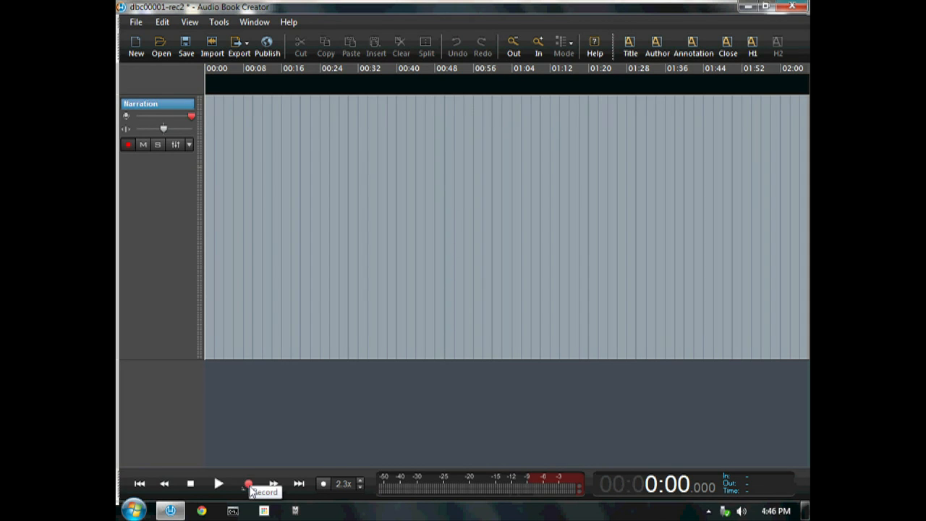
Record about 24 seconds of new narration on the Narration track from the start of the timeline.
click(250, 489)
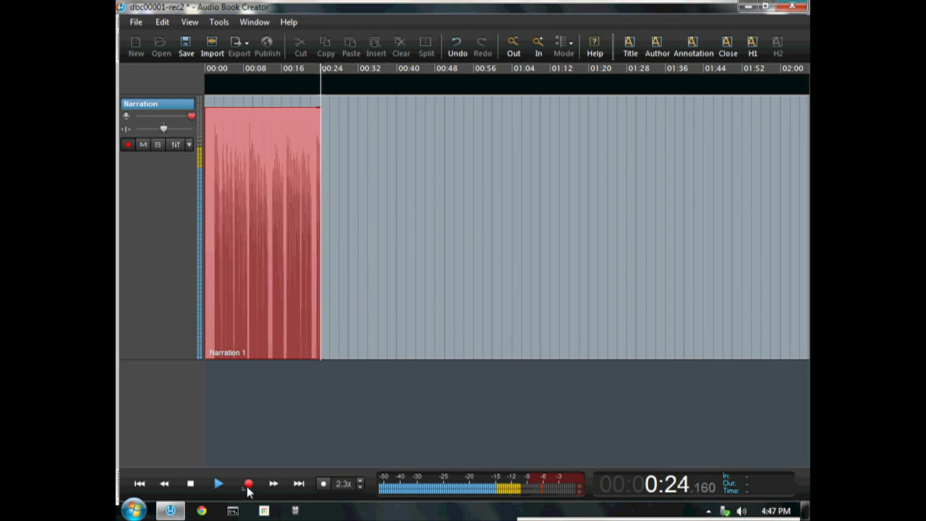
click(247, 483)
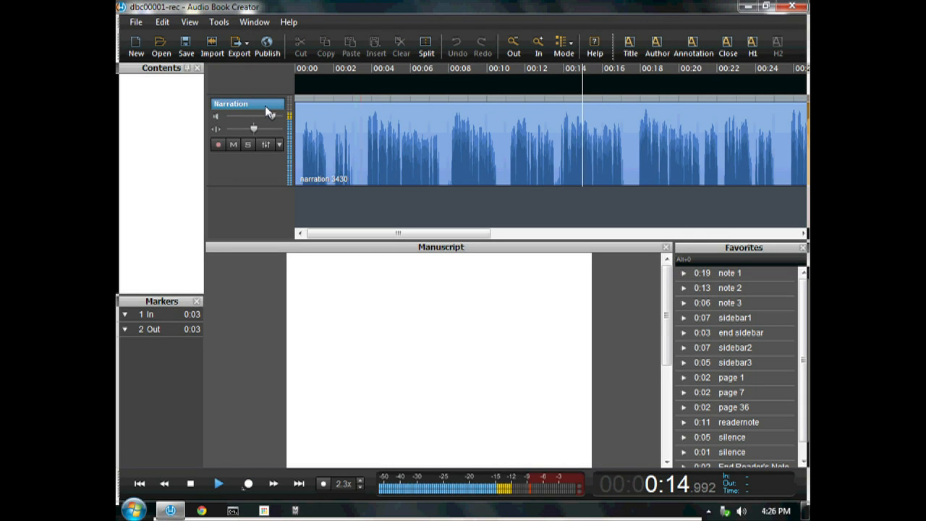
Stop playback, select the narration from about 0:10.6 to 0:17.8, and arm the Narration track for recording.
key(space)
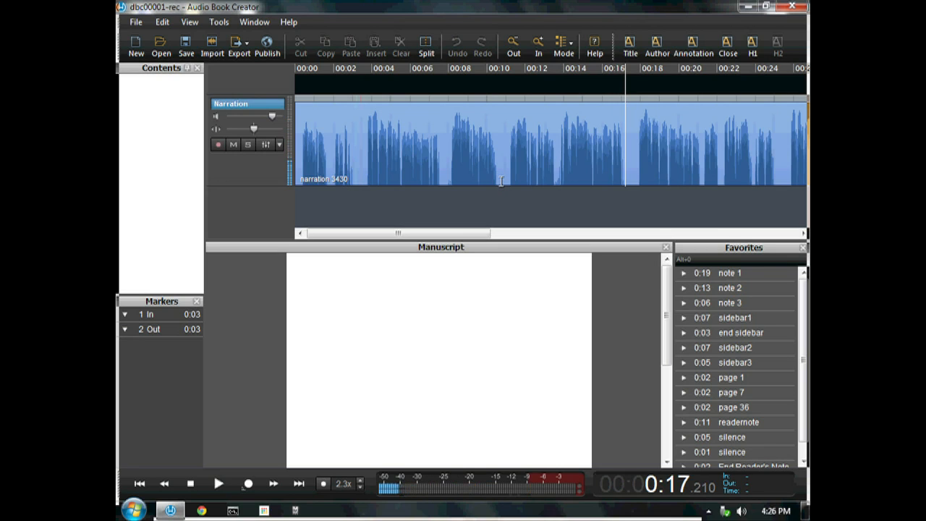
drag(498, 181, 636, 191)
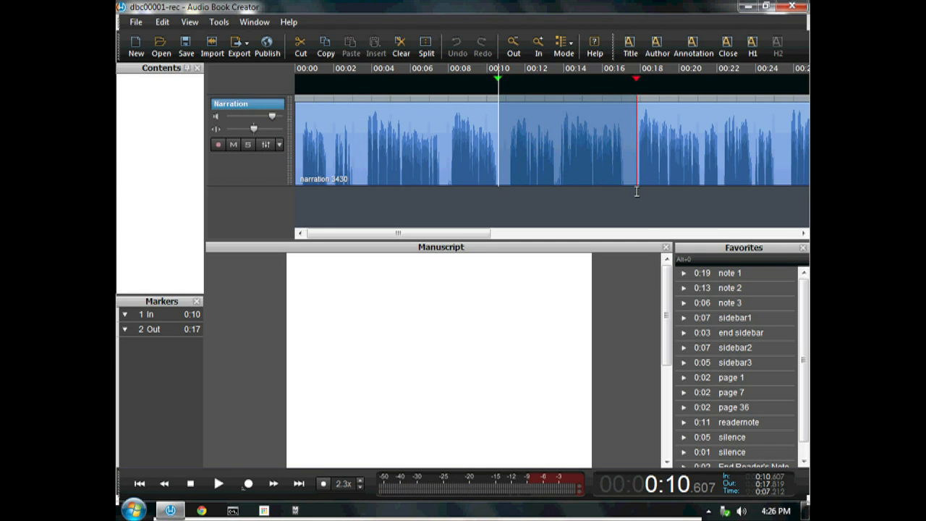
click(218, 144)
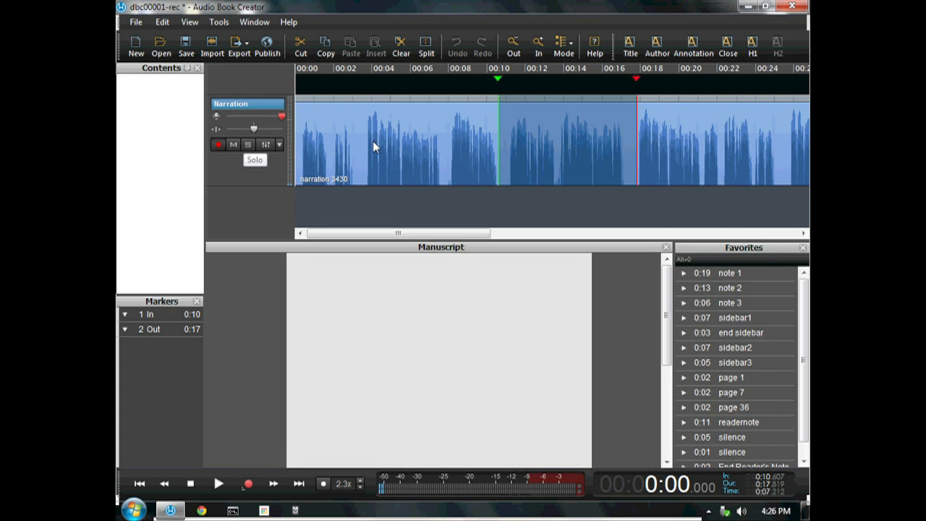
Record a replacement take over the selected narration passage and play it back from about 0:07.9.
right_click(575, 159)
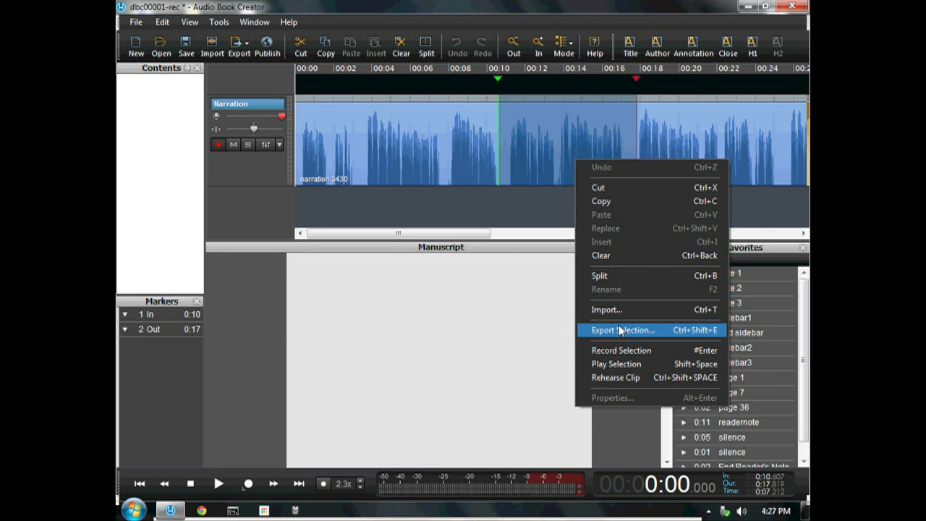
click(664, 350)
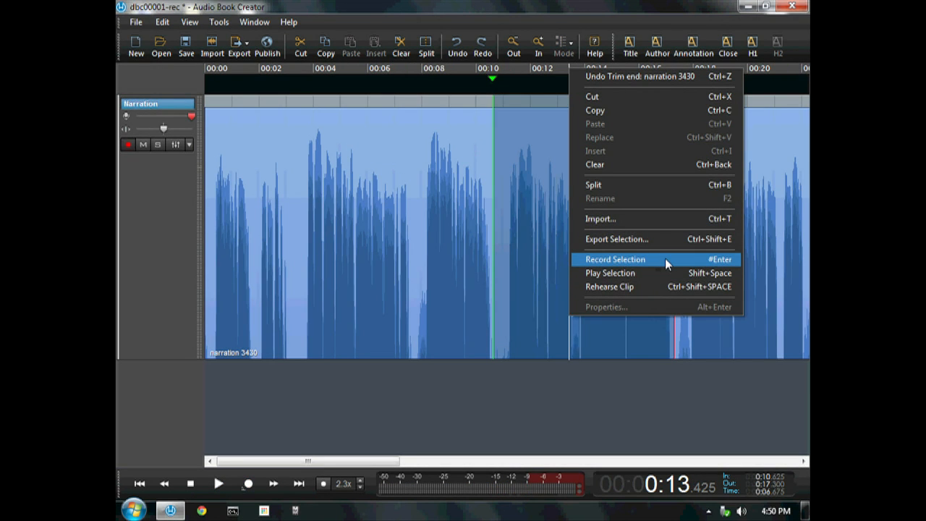
click(664, 259)
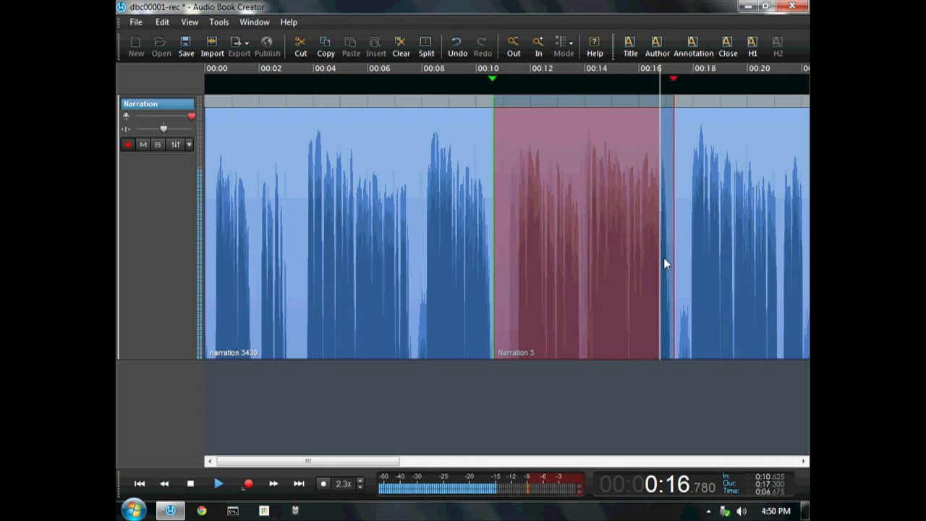
key(space)
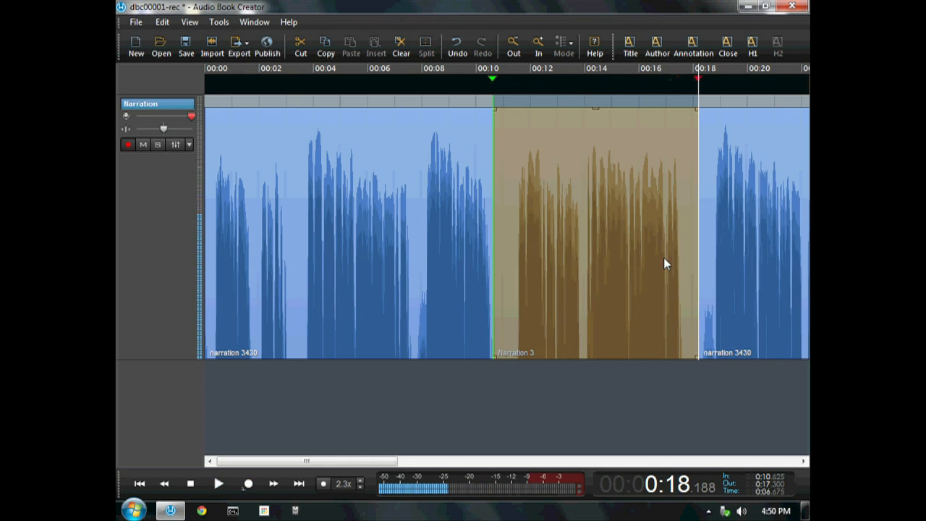
click(419, 350)
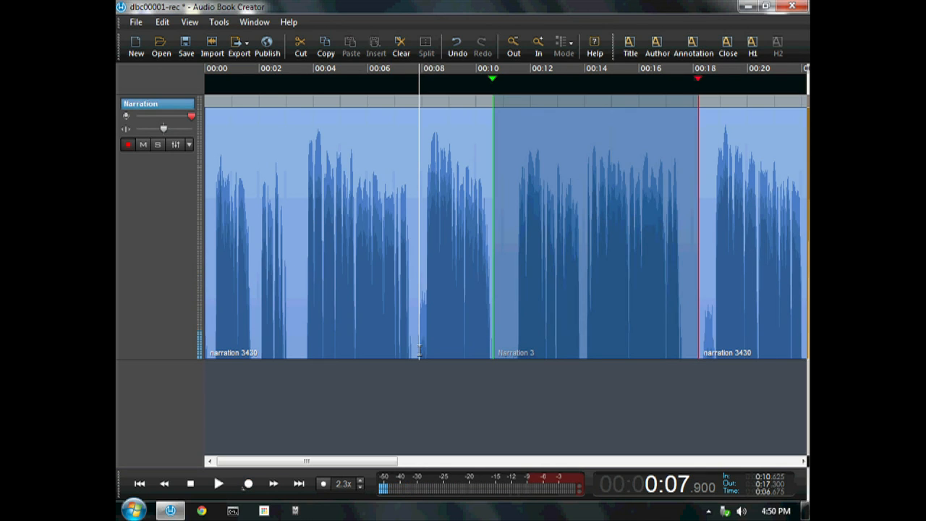
key(space)
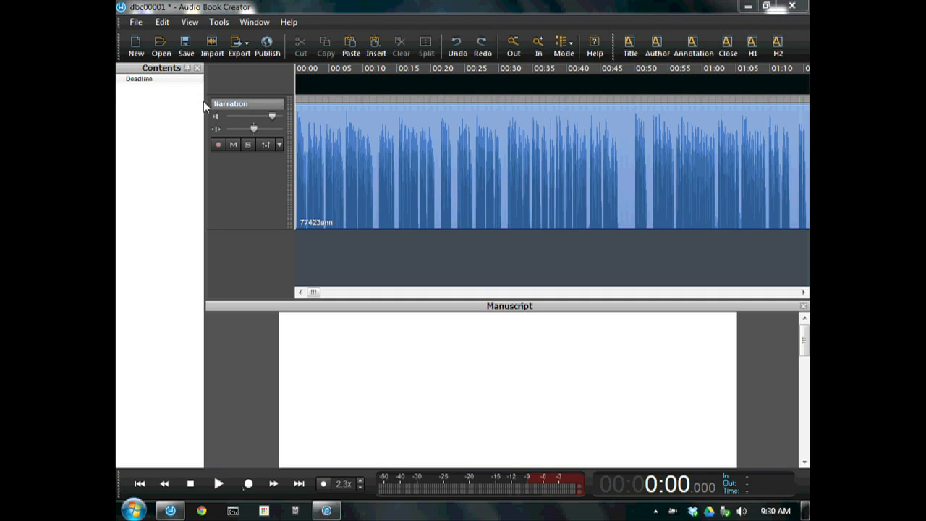
Play the Narration track through the spoken title and select the audio from the start to about 0:07.2.
click(235, 102)
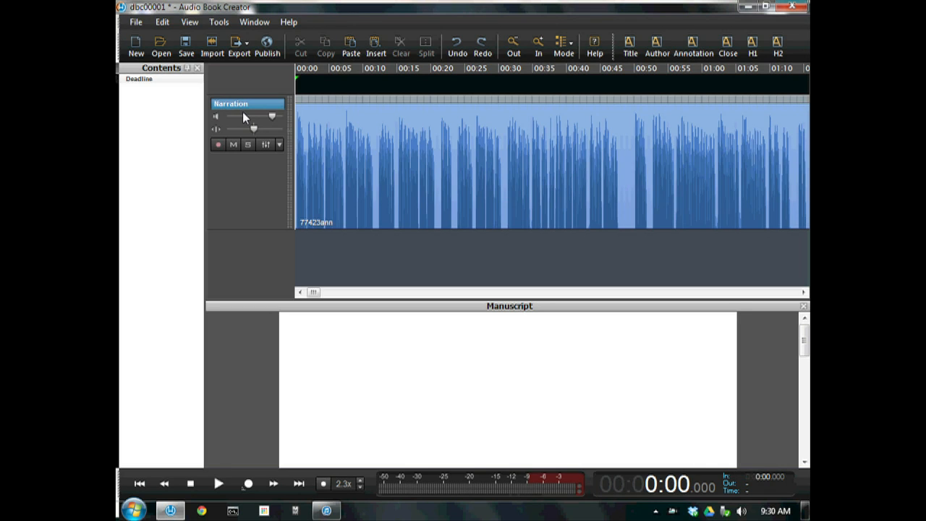
key(space)
key(space)
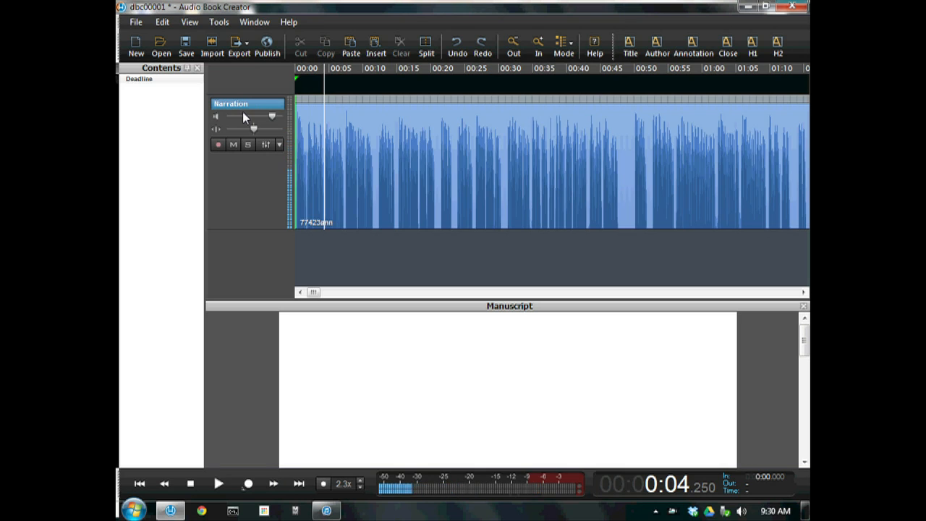
key(shift+Home)
key(space)
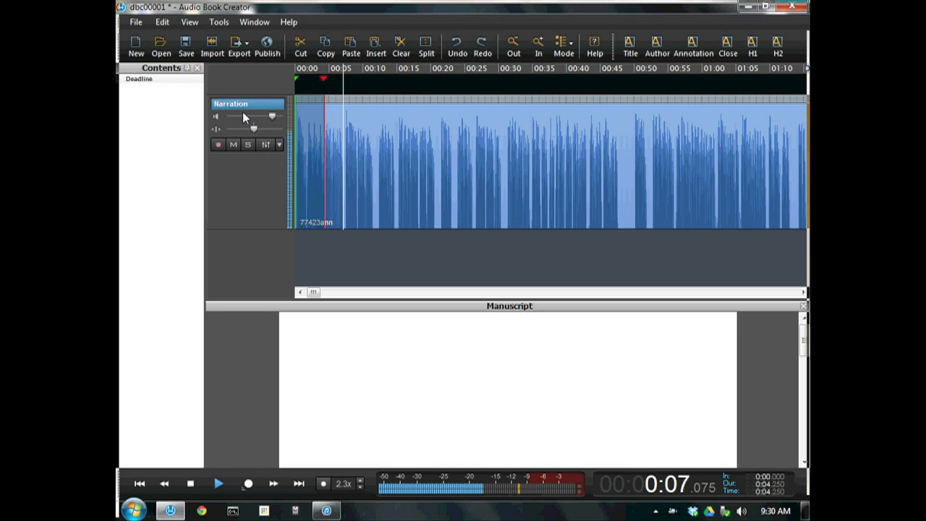
key(space)
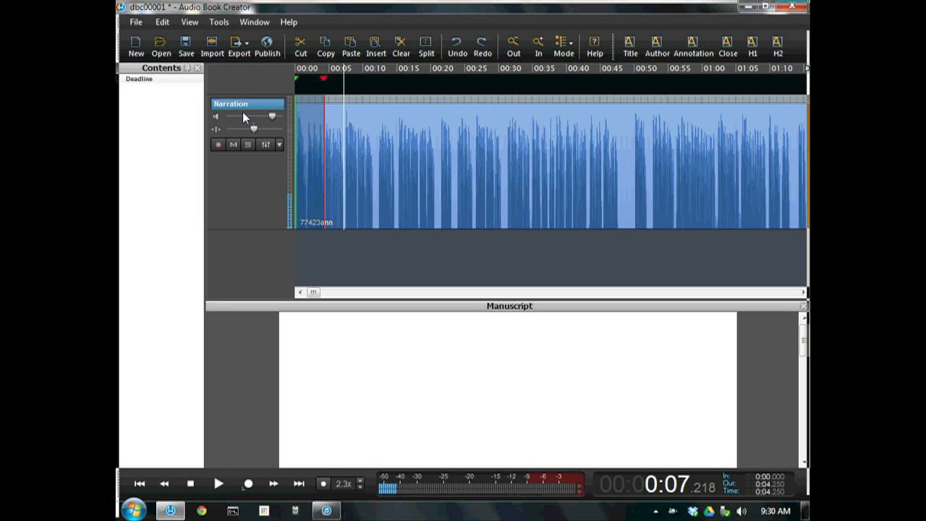
key(shift+Home)
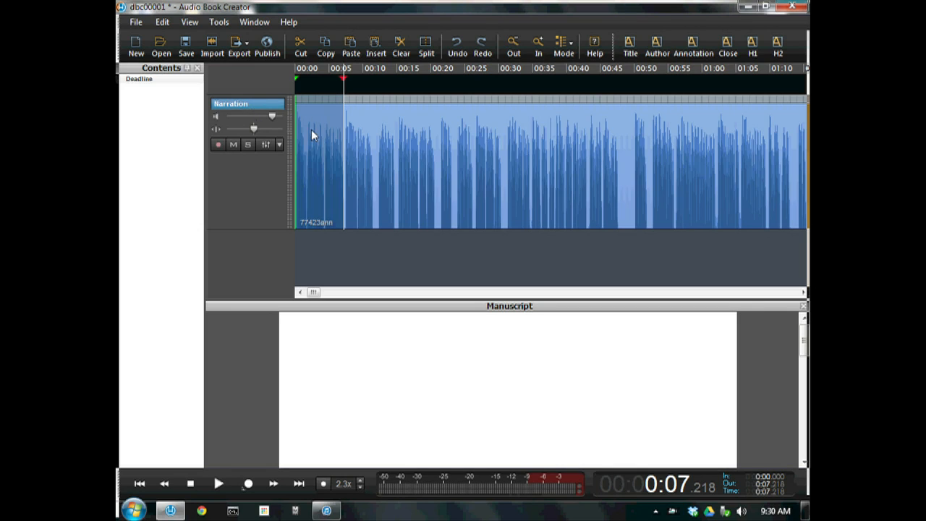
Mark the selected audio as the title and name it "Deadline Artists: Scandals, Tragedies, and Triumphs; More of America's Greatest Newspaper Columns".
key(ctrl+t)
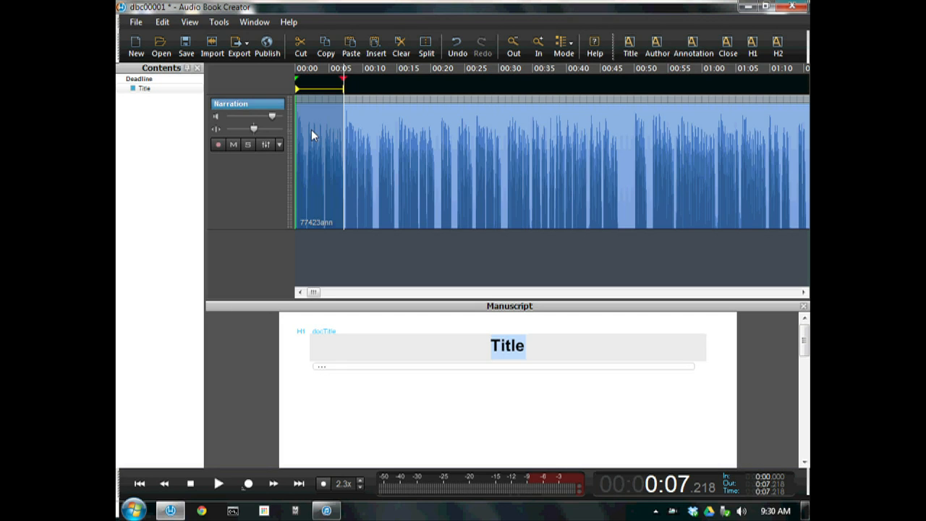
key(ctrl+Tab)
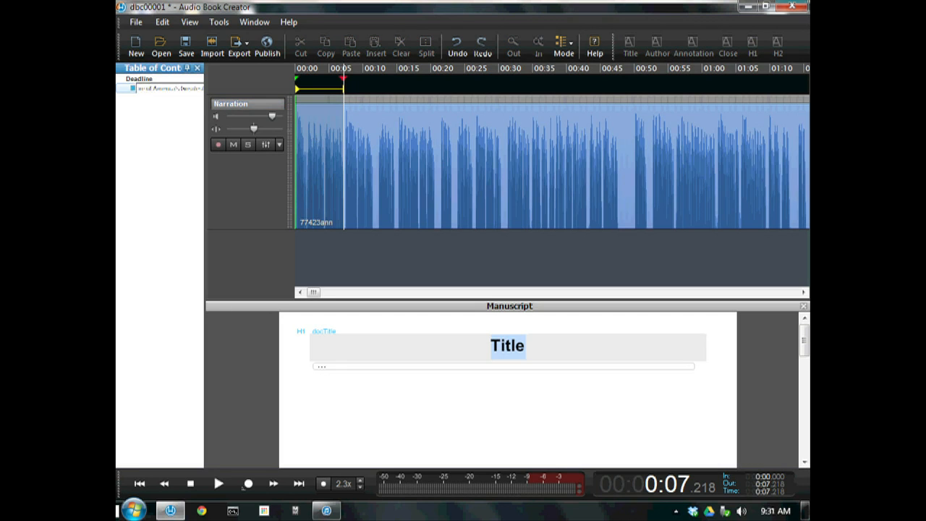
text(Newsp)
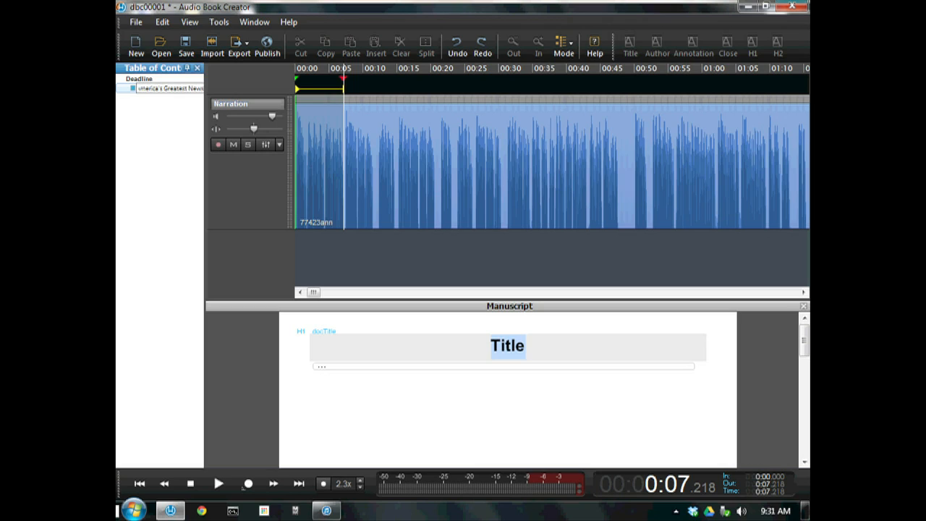
text(aper Columns)
key(Return)
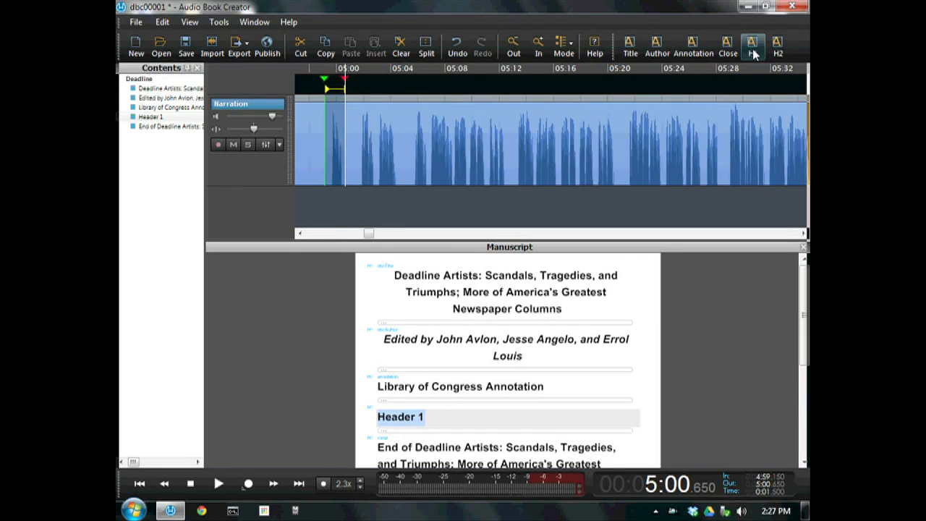
Rename the "Header 1" entry in the table of contents as "Contents".
click(149, 69)
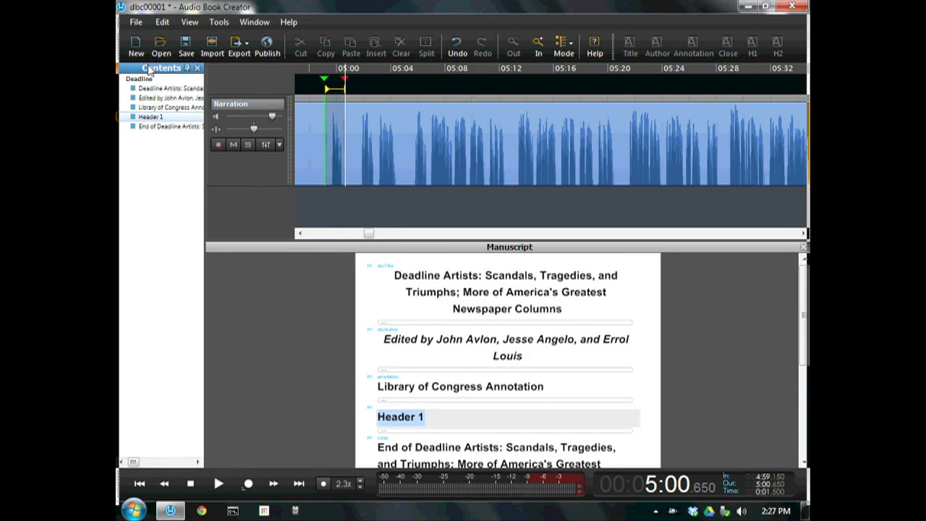
click(154, 117)
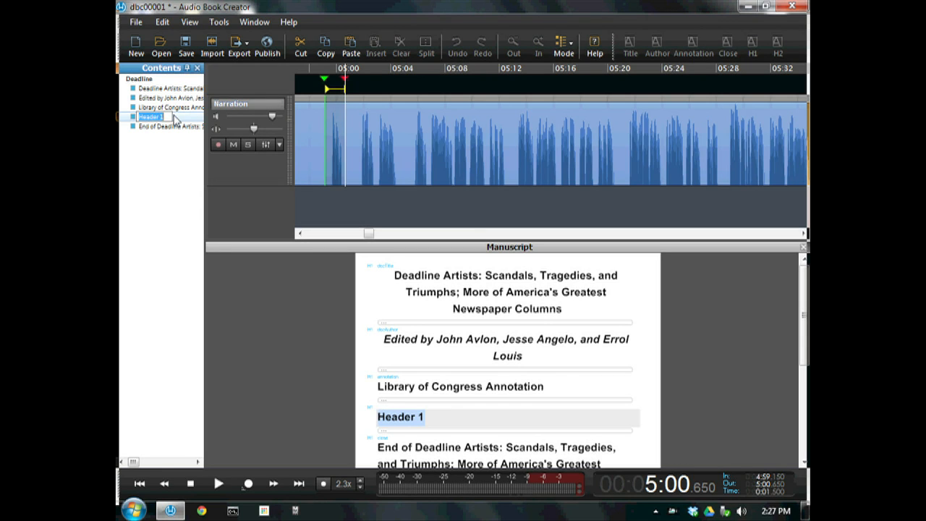
text(Cont)
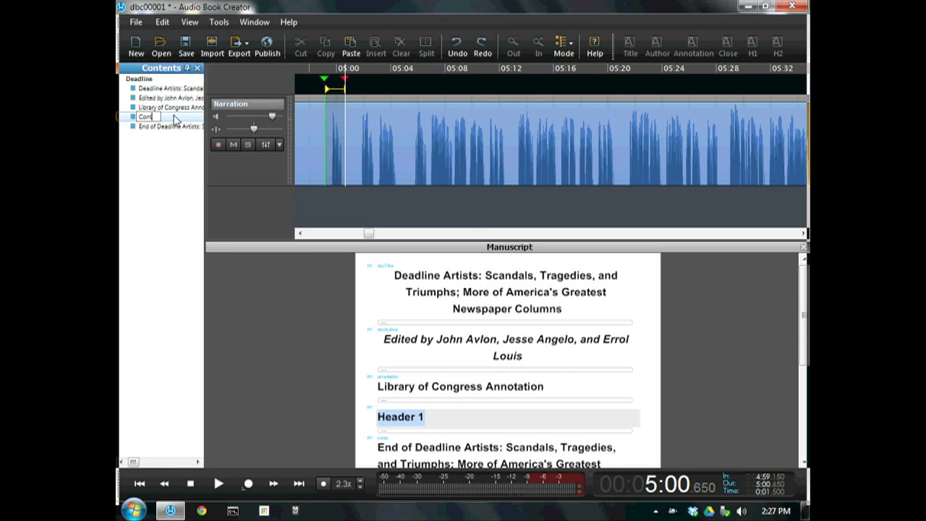
text(ents)
key(Return)
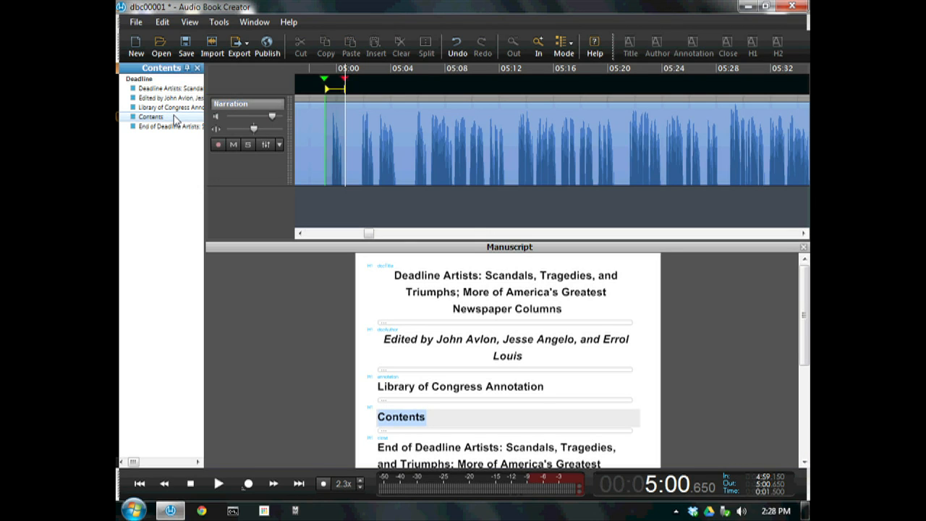
Assign the "contents" class to the Contents heading in the manuscript.
click(174, 120)
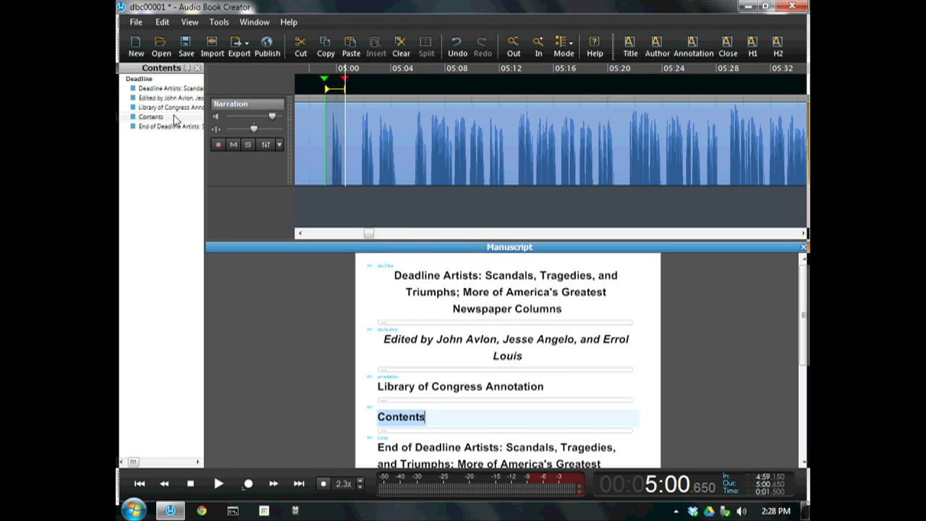
key(Right)
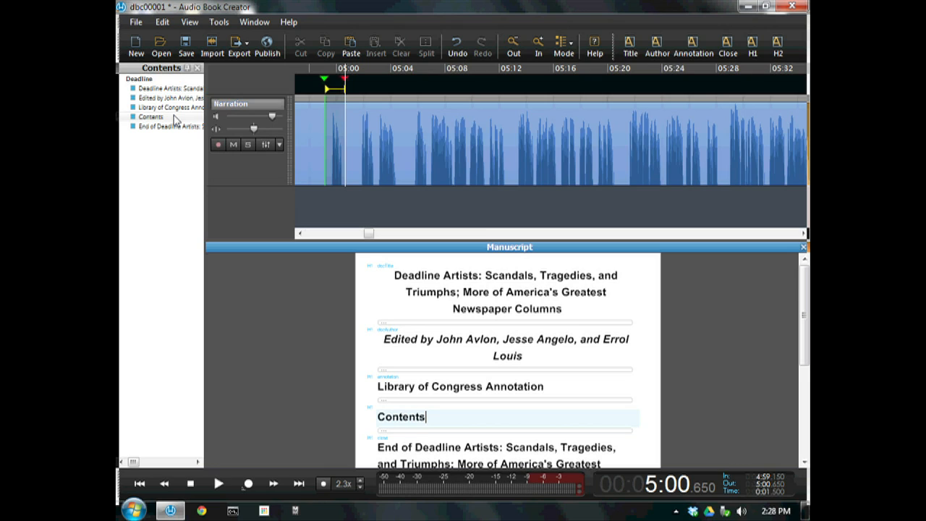
key(Menu)
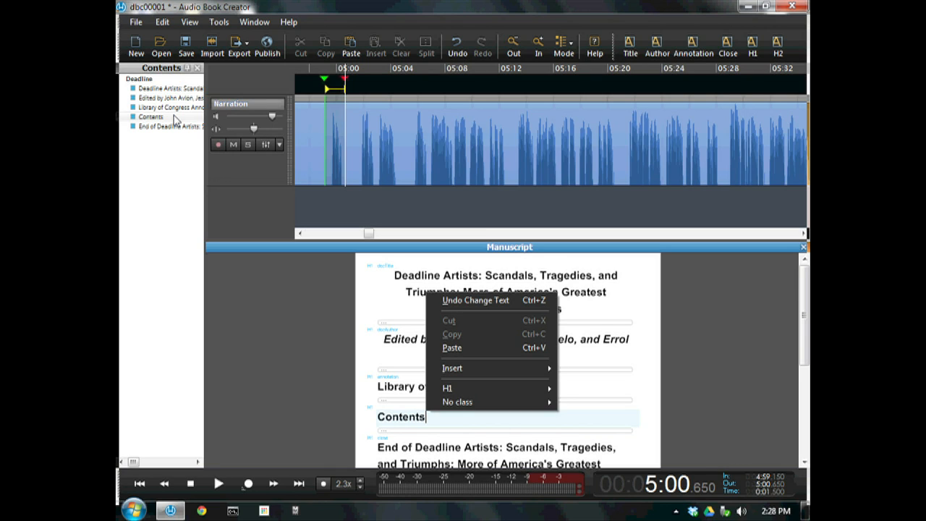
key(Up)
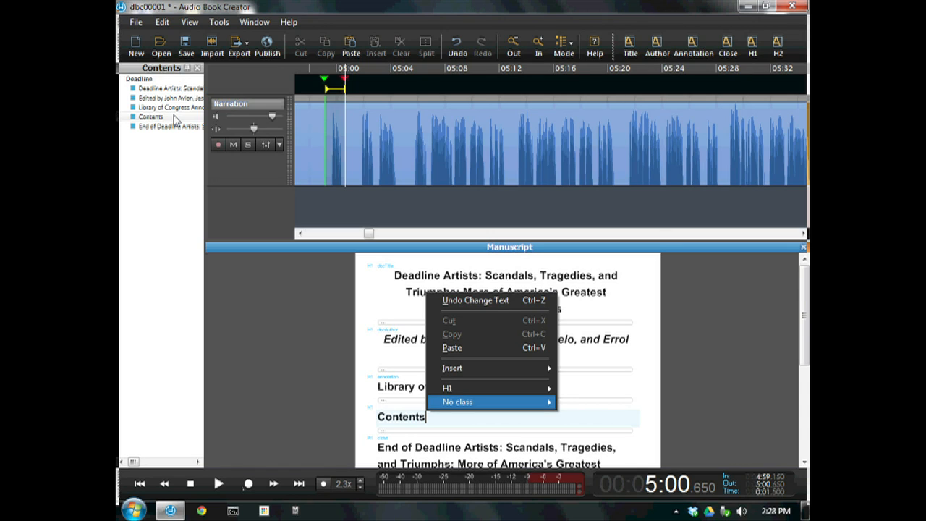
key(Right)
key(Down)
key(Down)
key(Down)
key(Down)
key(Down)
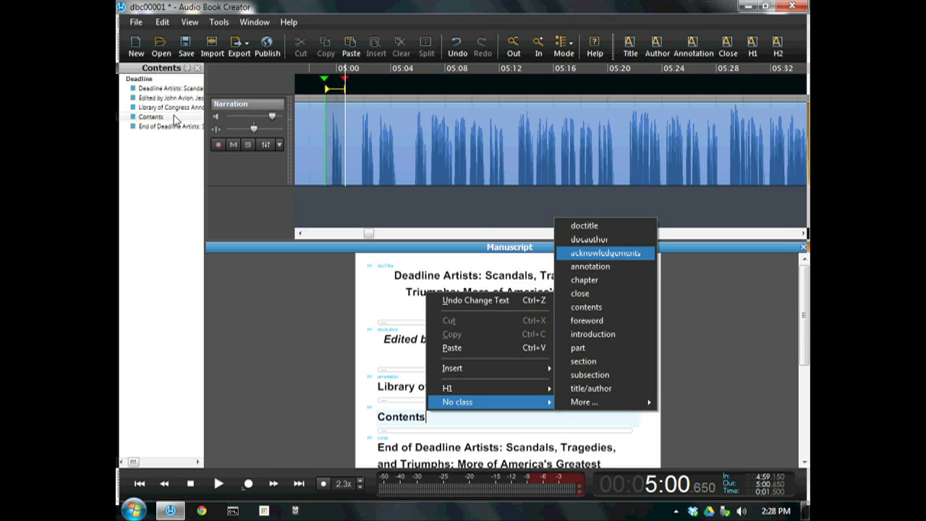
key(Down)
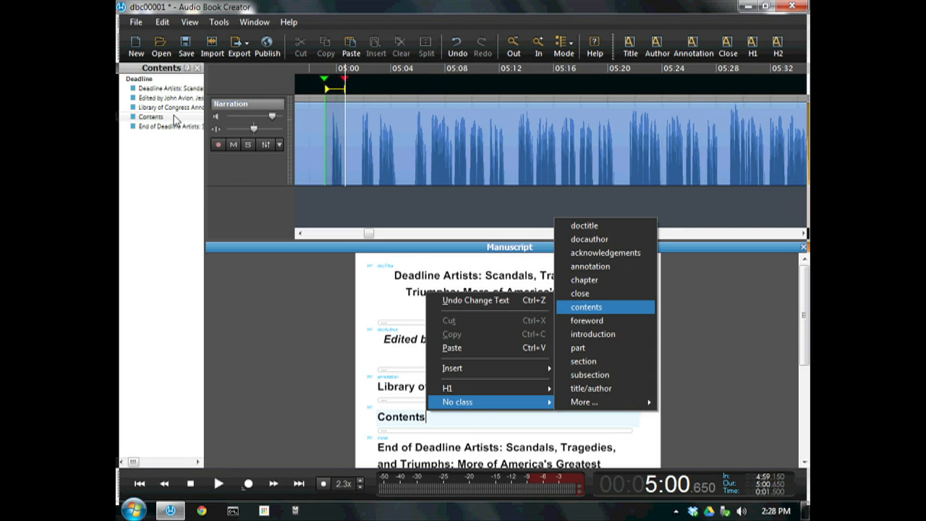
key(Return)
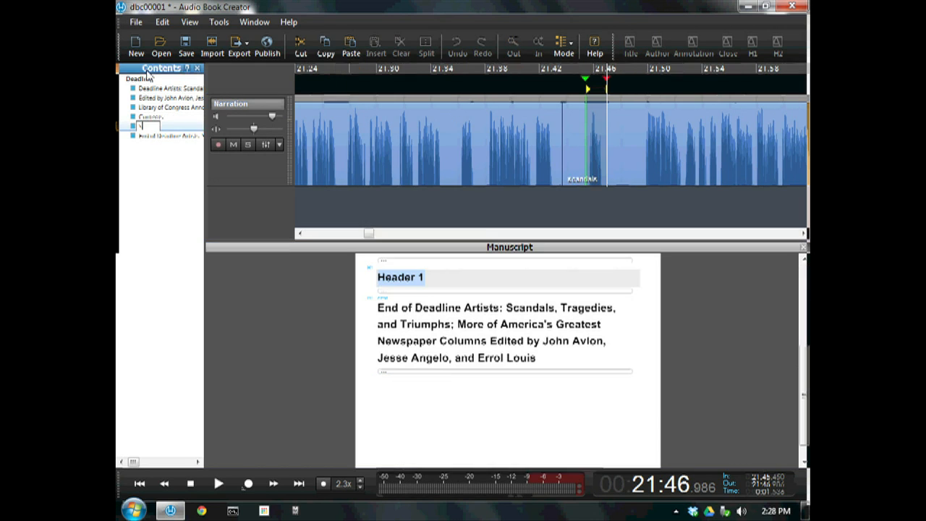
Rename the "Header 1" entry in the table of contents as "Scandals".
text(S)
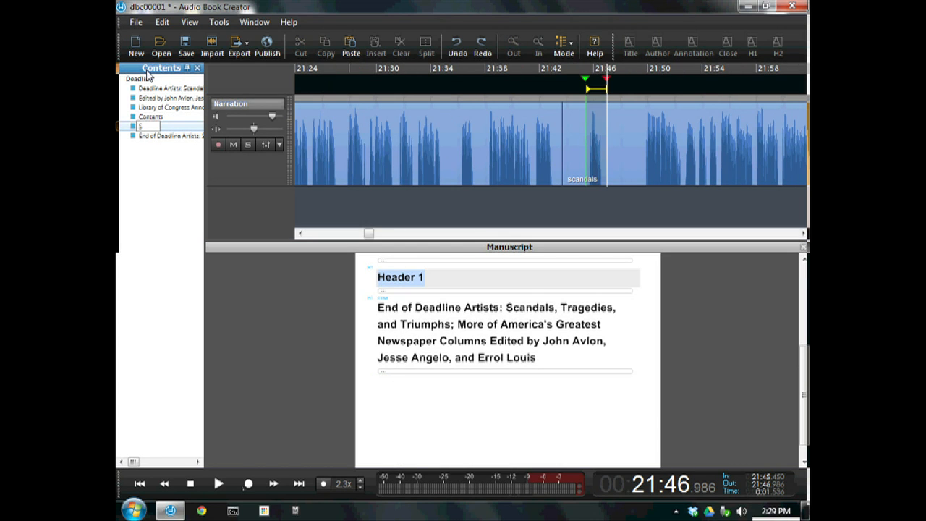
text(candals)
key(Return)
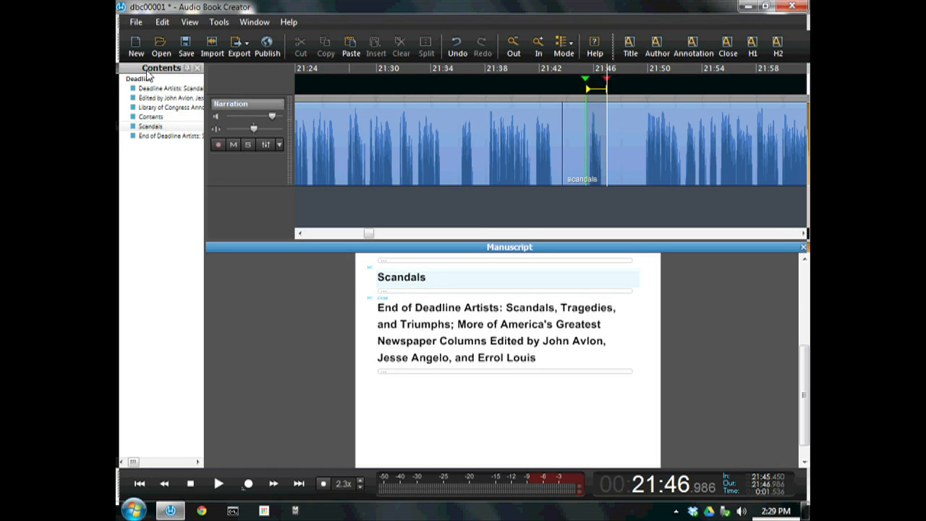
Assign the "part" class to the Scandals heading in the manuscript.
key(shift+F10)
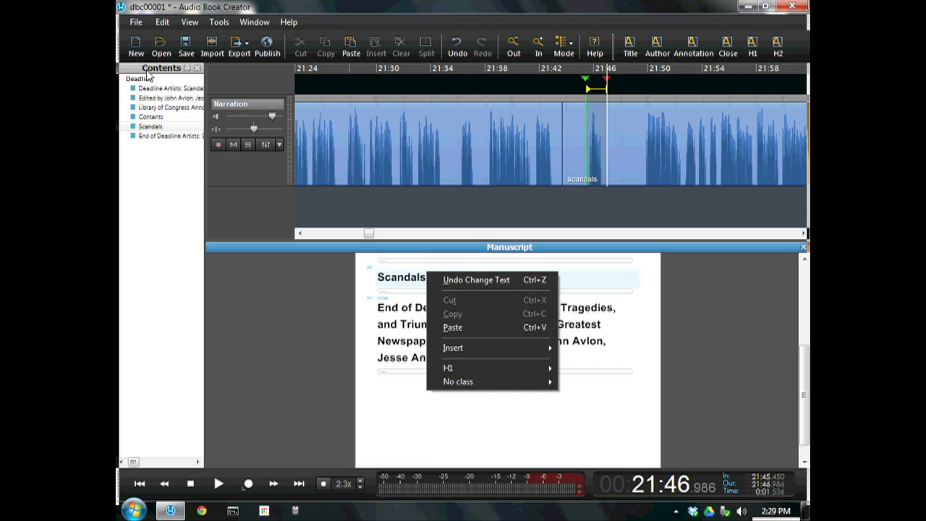
key(Up)
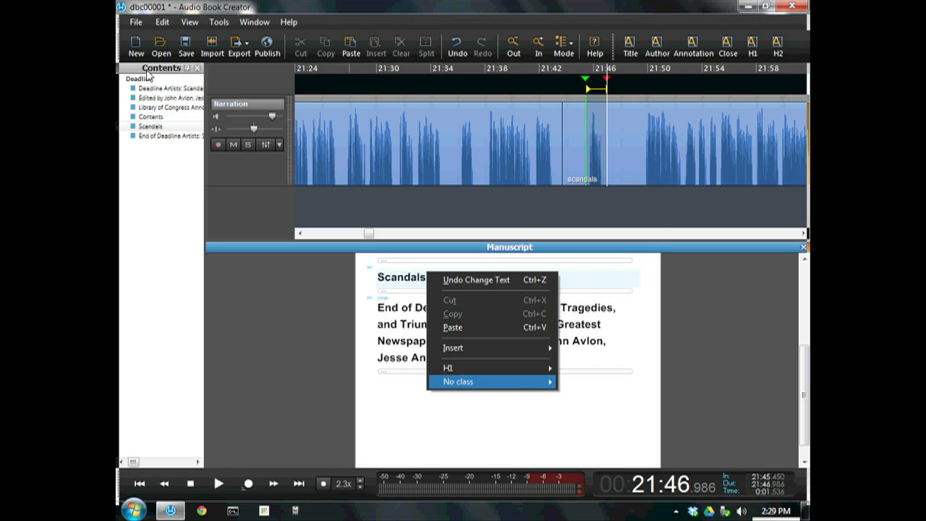
key(Right)
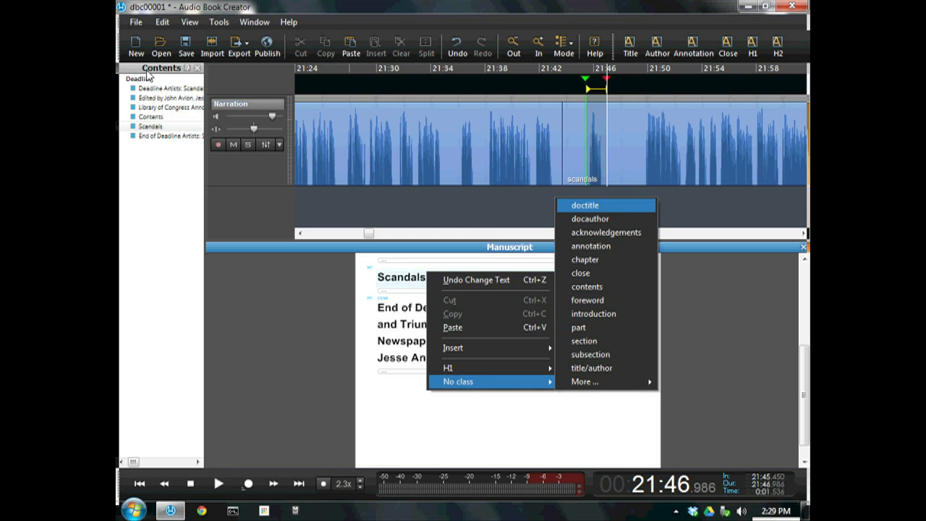
key(Down)
key(Down)
key(Down)
key(Down)
key(Down)
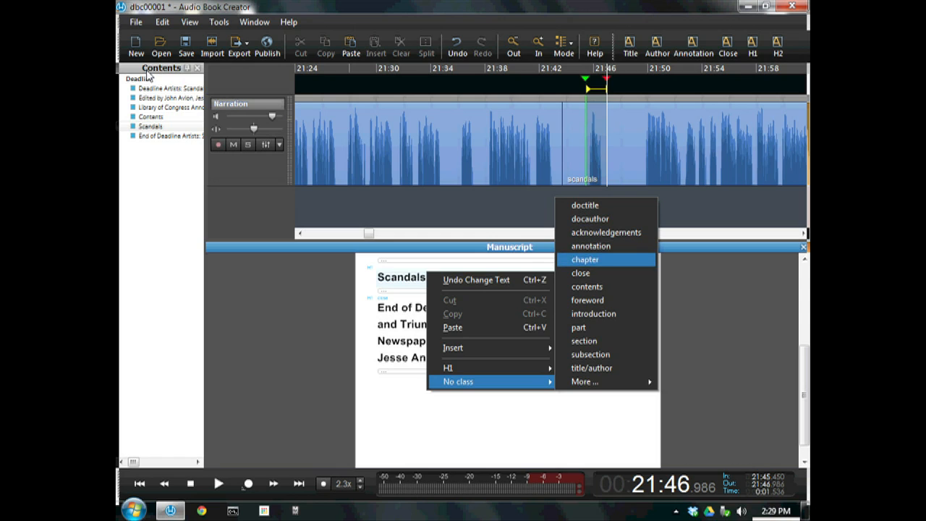
key(Down)
key(Down)
key(Down)
key(Down)
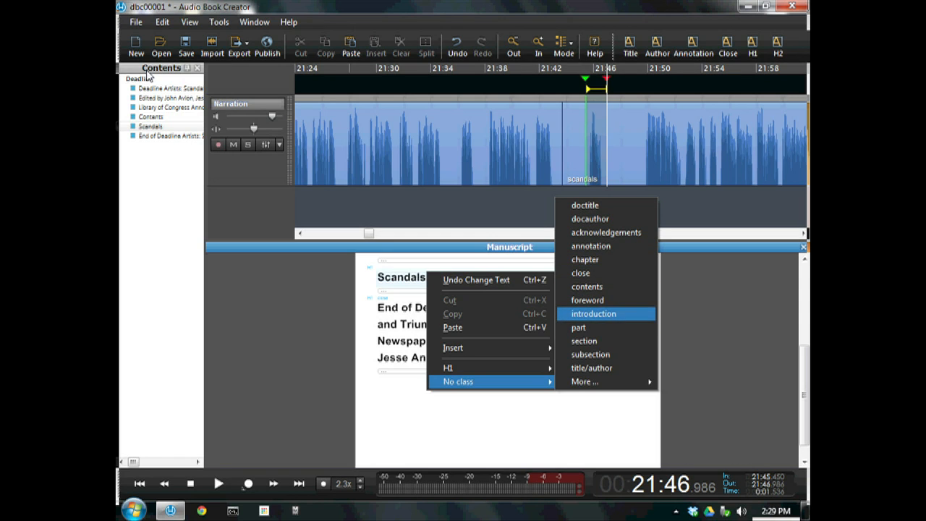
key(Return)
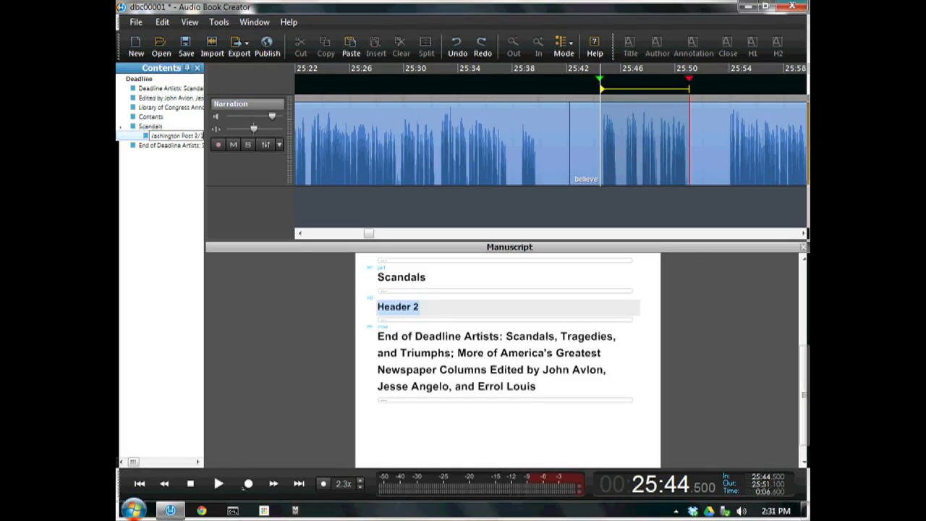
Complete the new level-2 entry's name with the date 3/18/1998 and assign the "article" class to that heading.
text(8/1998)
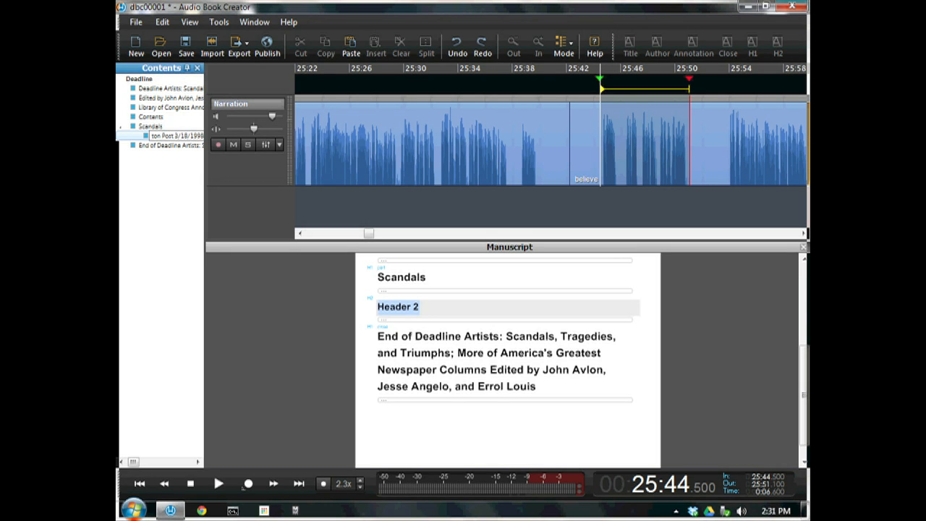
key(Return)
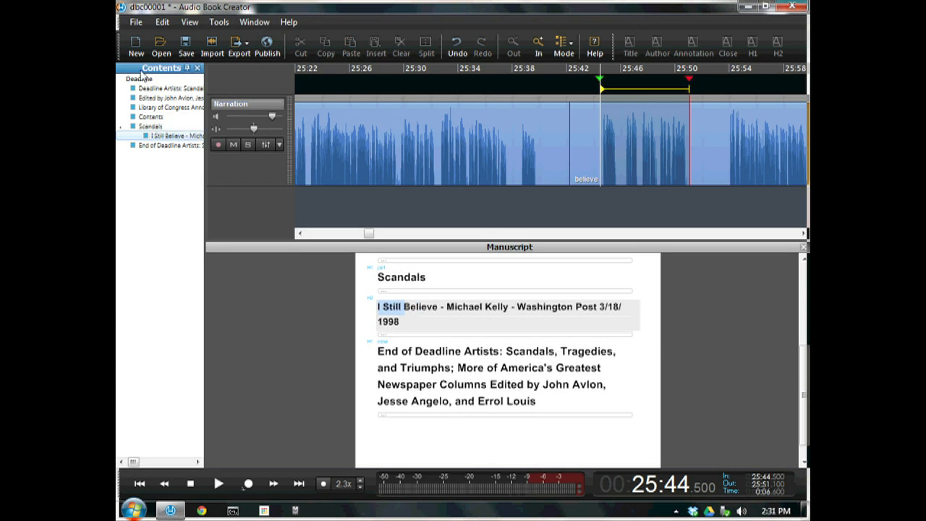
key(shift+F10)
key(Up)
key(Right)
key(Up)
key(Right)
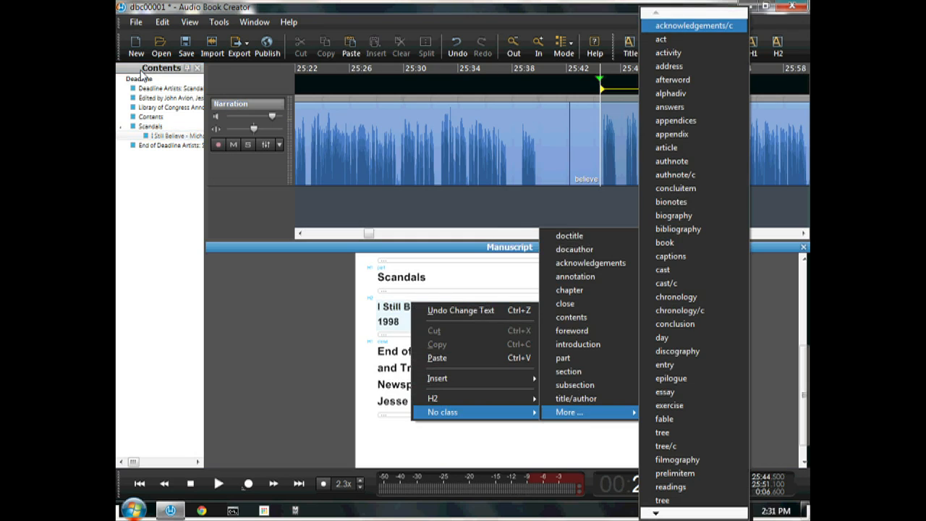
key(Down)
key(Down)
key(Down)
key(Down)
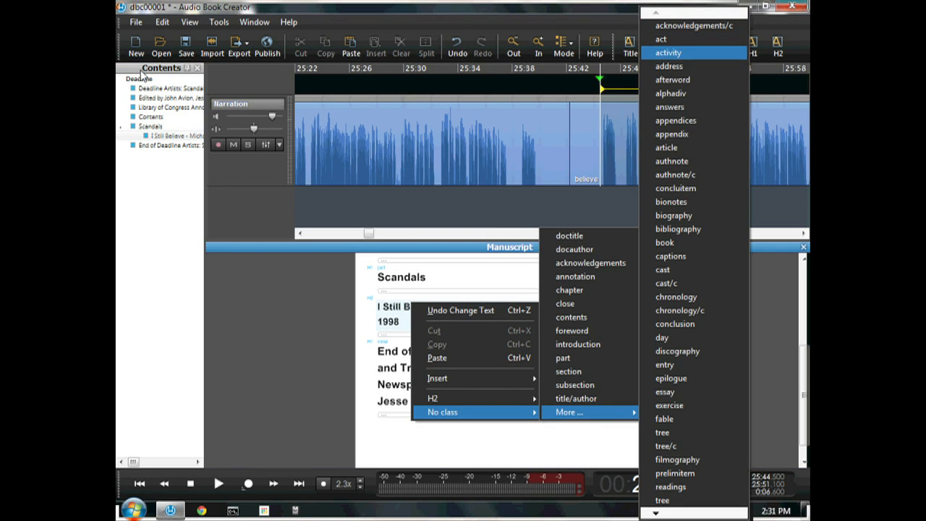
key(Down)
key(Down)
key(Down)
key(Down)
key(Down)
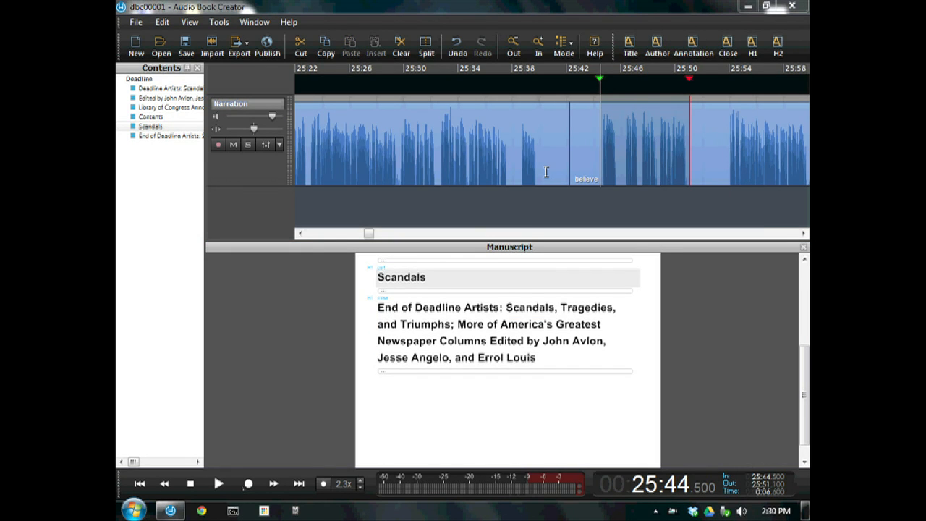
Mark the selected audio as a level-2 heading and name it "I Still Believe", followed by the author's name and "Washington Post 3/18/1998".
click(778, 55)
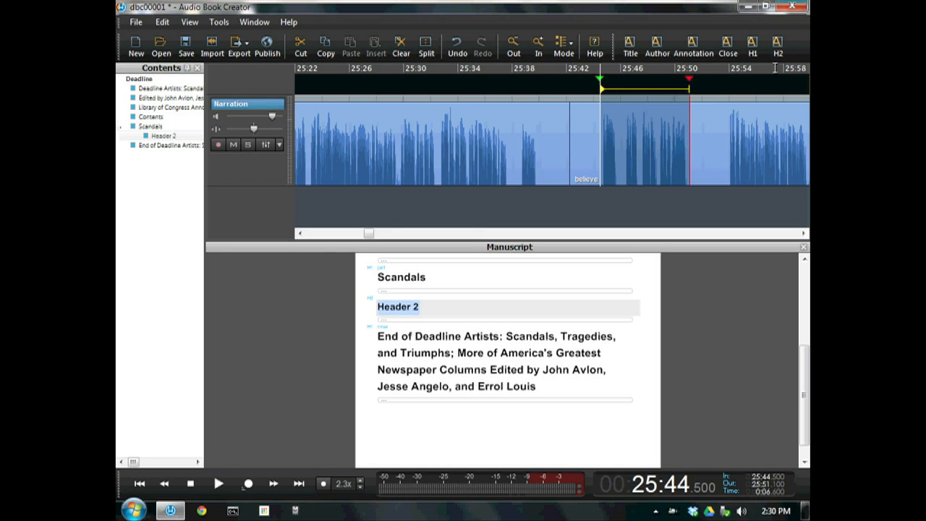
click(142, 71)
key(F2)
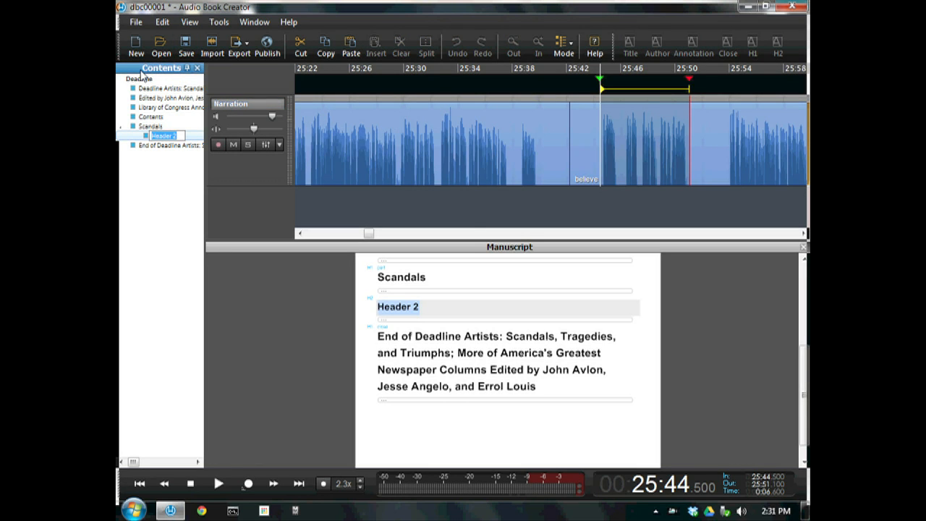
text(Still)
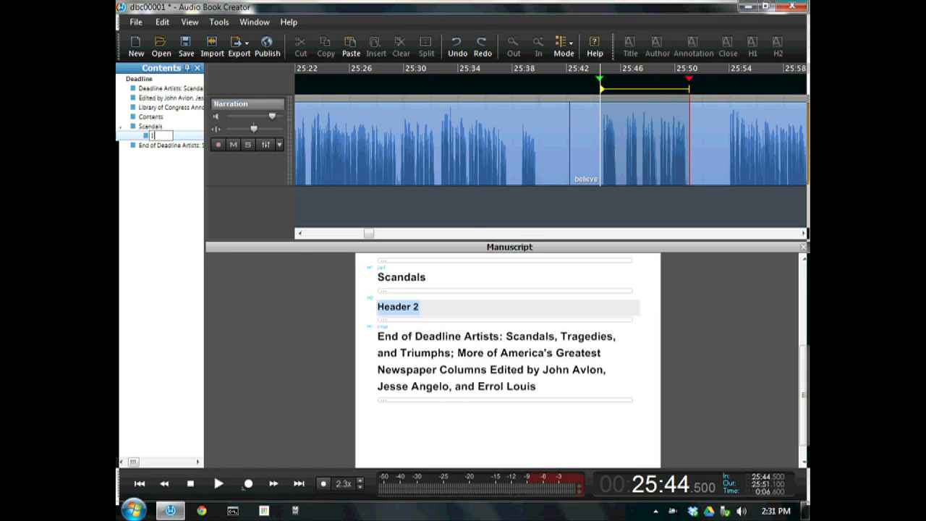
text( Believe - M)
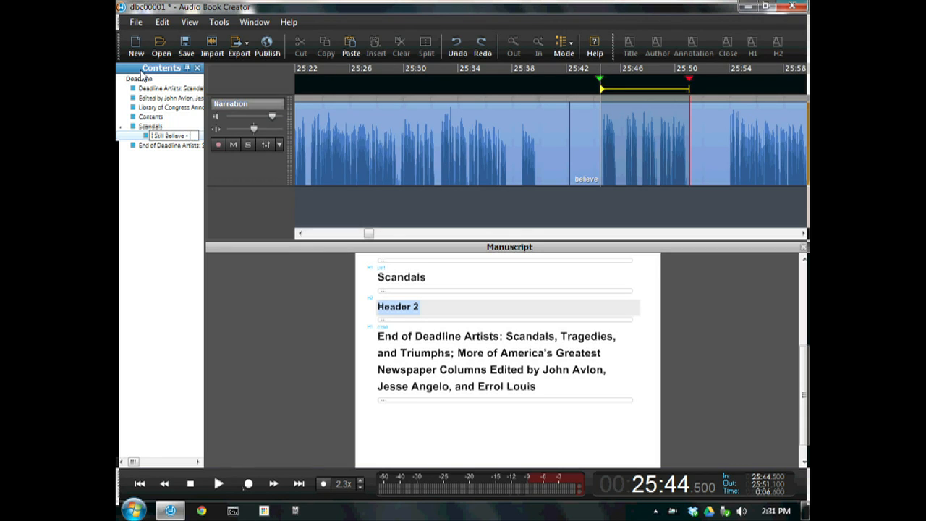
text(ichael Kelly - Washington Post 3/18/1998)
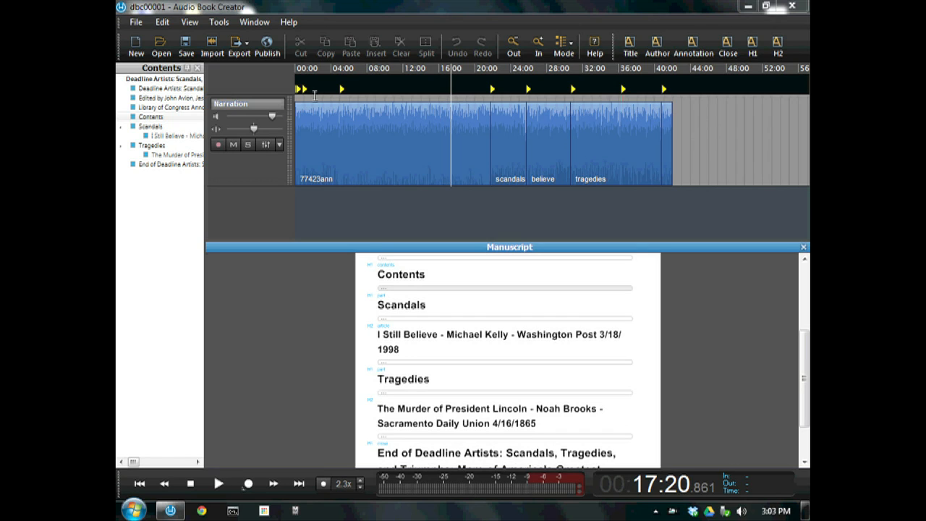
Export the book as an NLS DTB to the dbc00001 folder on the B3_Local (D:) drive.
click(135, 22)
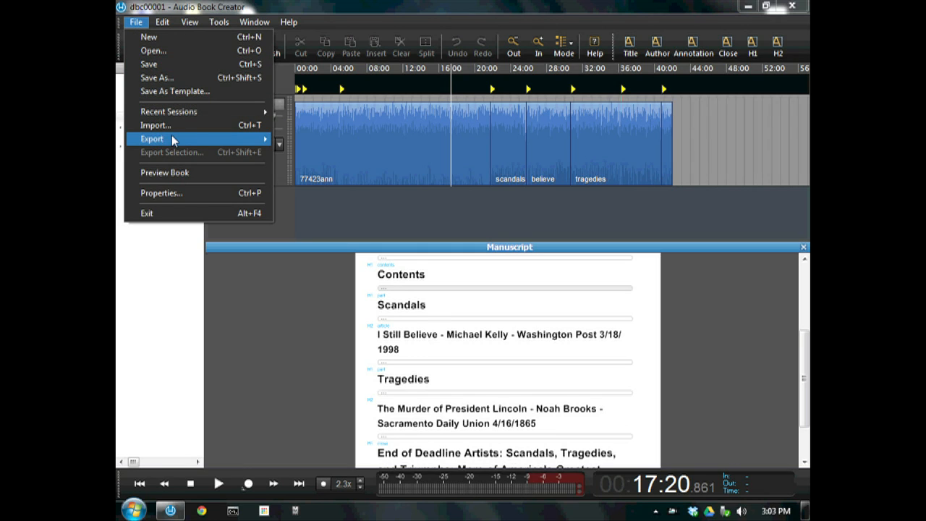
mouse_move(181, 135)
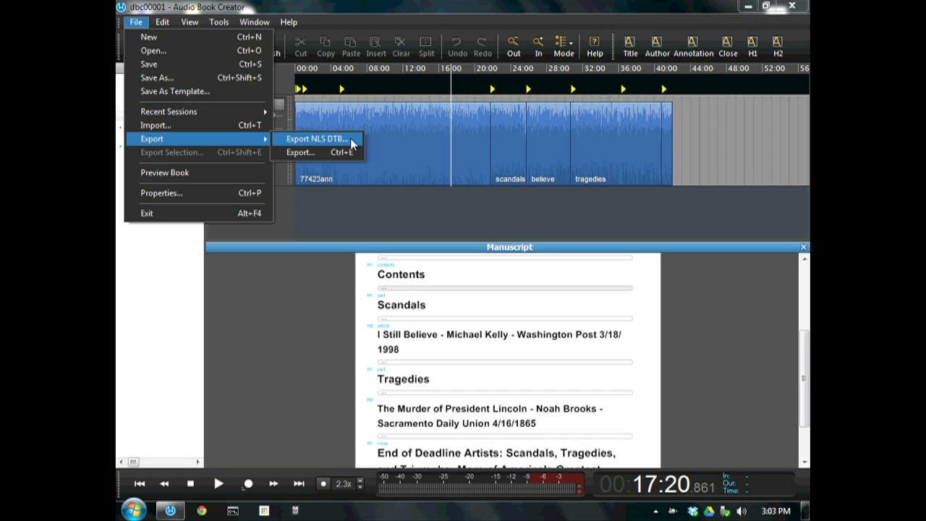
click(317, 138)
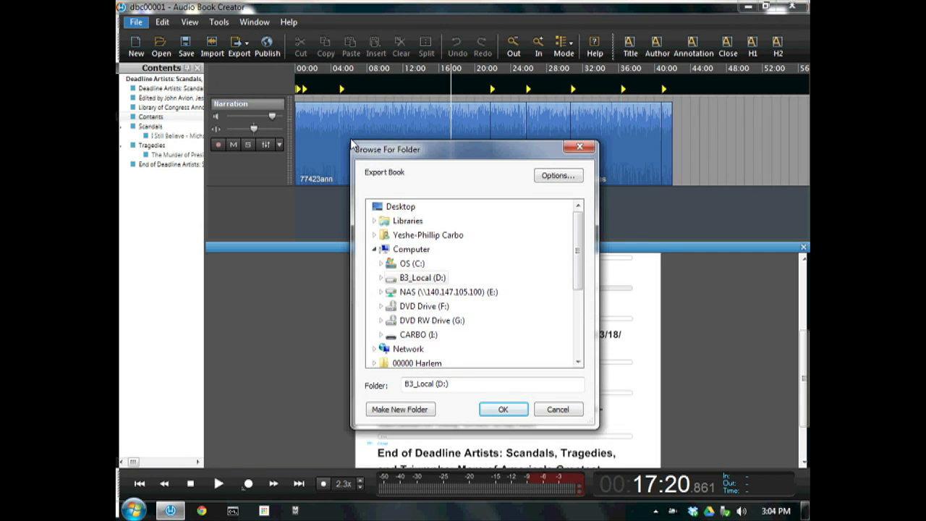
click(381, 278)
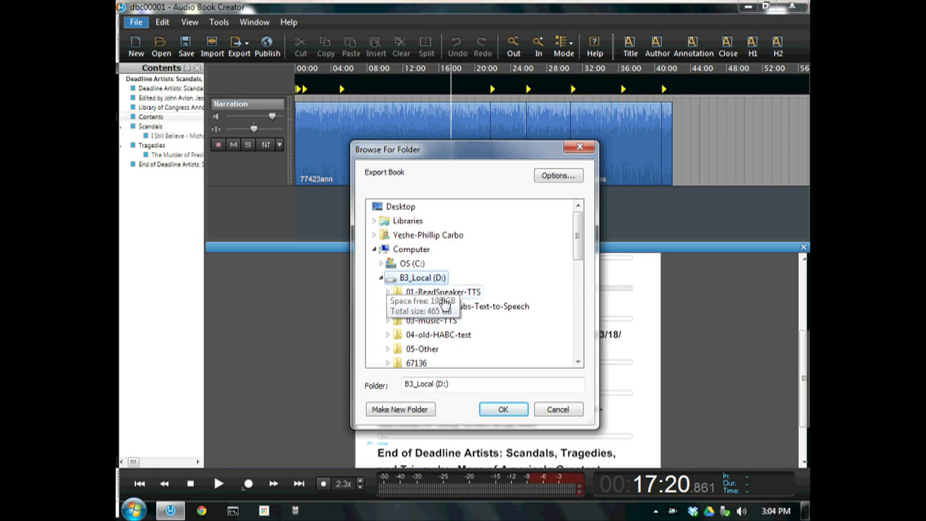
drag(578, 242, 578, 272)
click(423, 277)
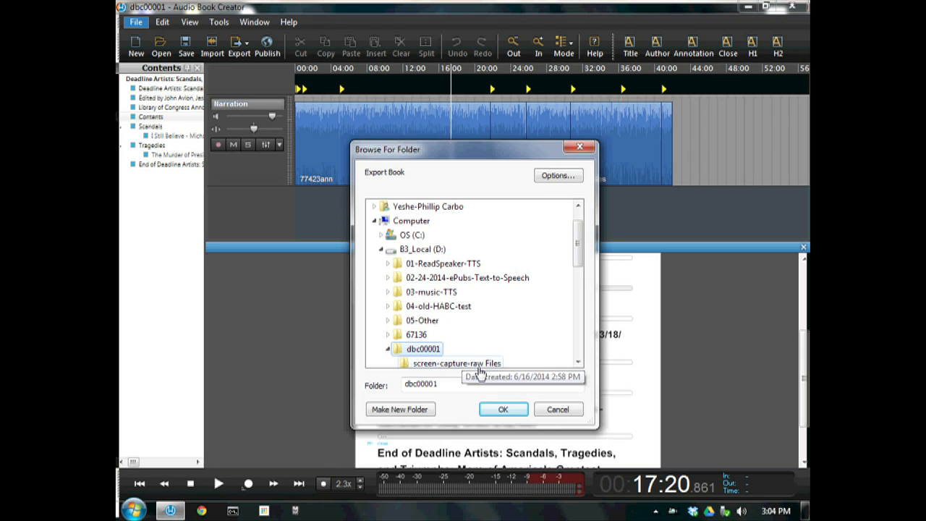
click(505, 411)
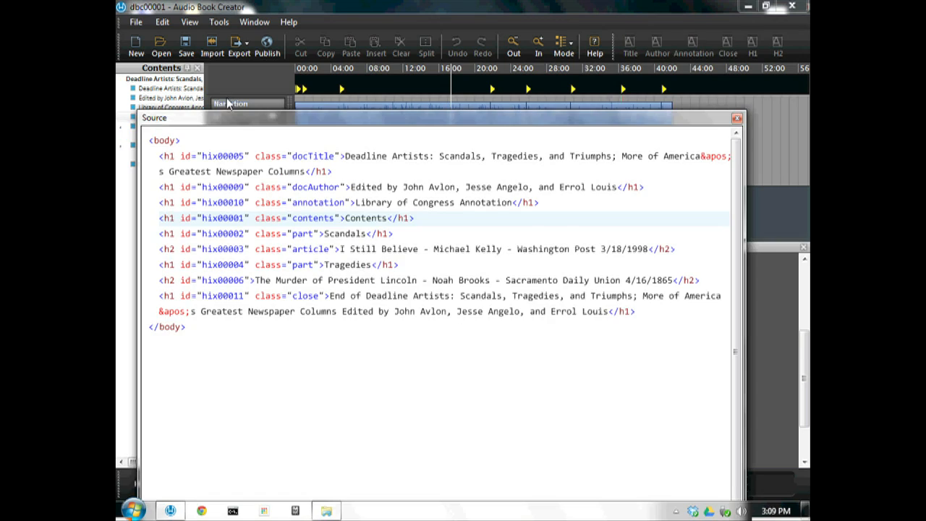
Open dbc00001.ncx from the exported noDRM folder in Notepad++, place it beside the Source window and highlight its docTitle block.
drag(269, 123, 232, 130)
click(325, 510)
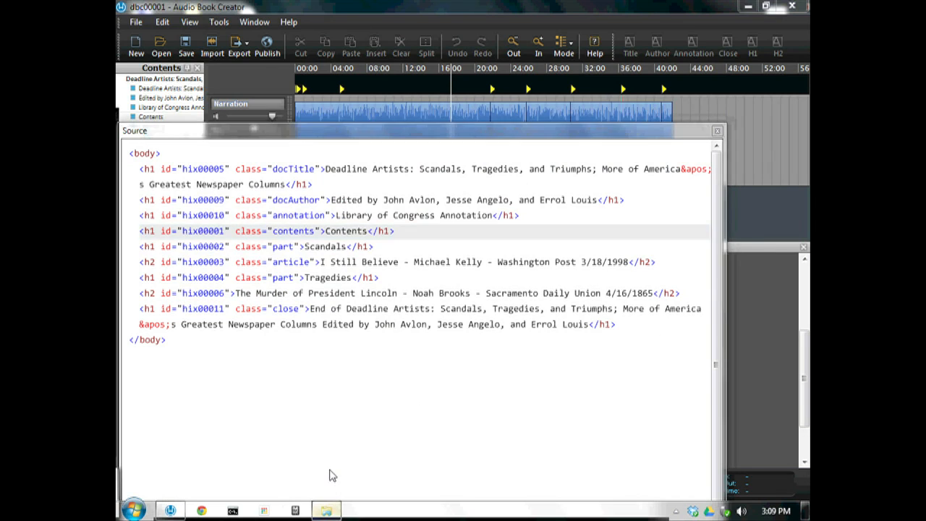
double_click(346, 164)
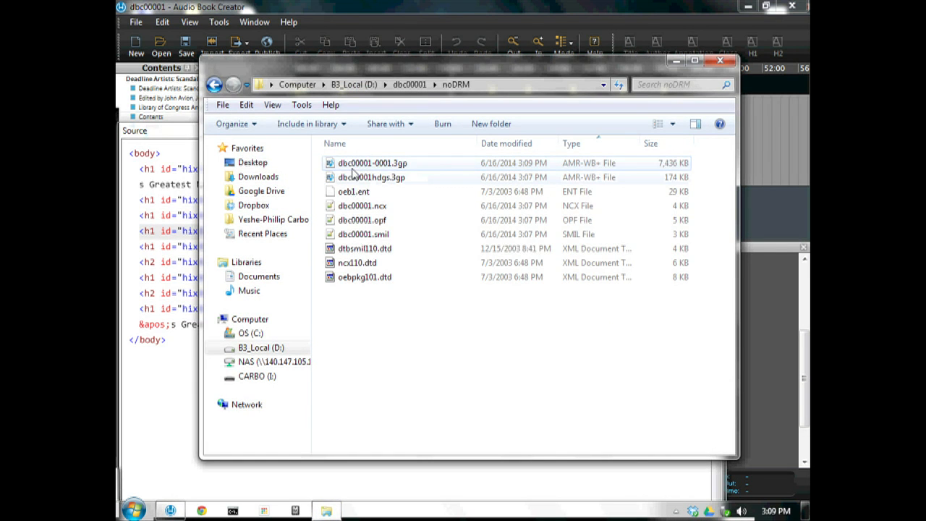
click(365, 208)
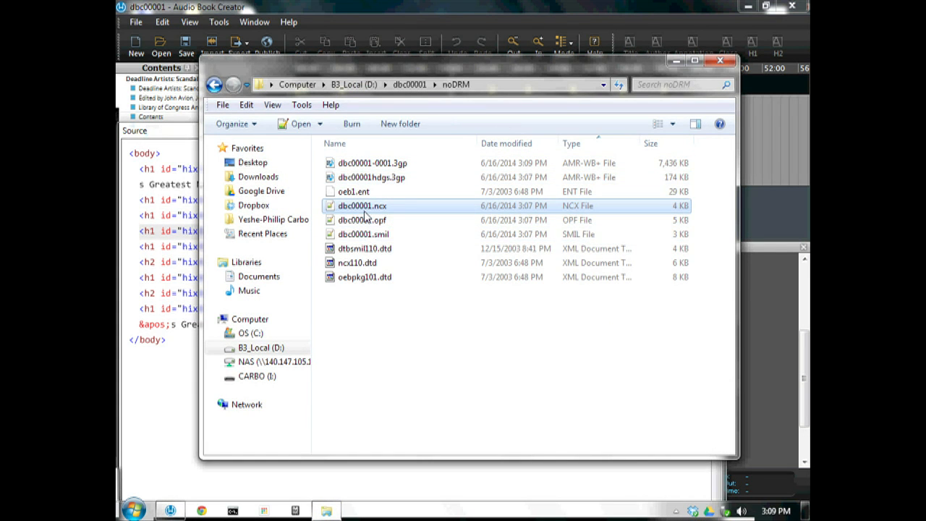
double_click(364, 211)
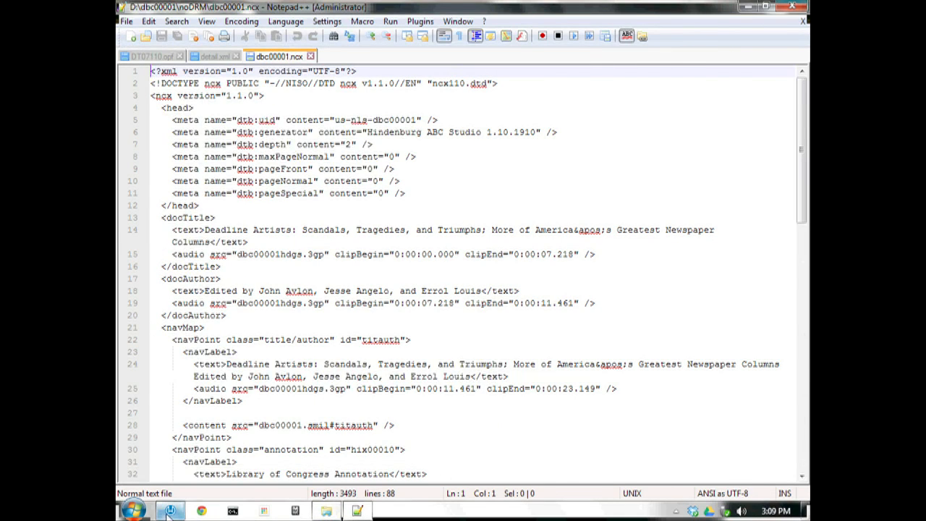
drag(377, 7, 631, 17)
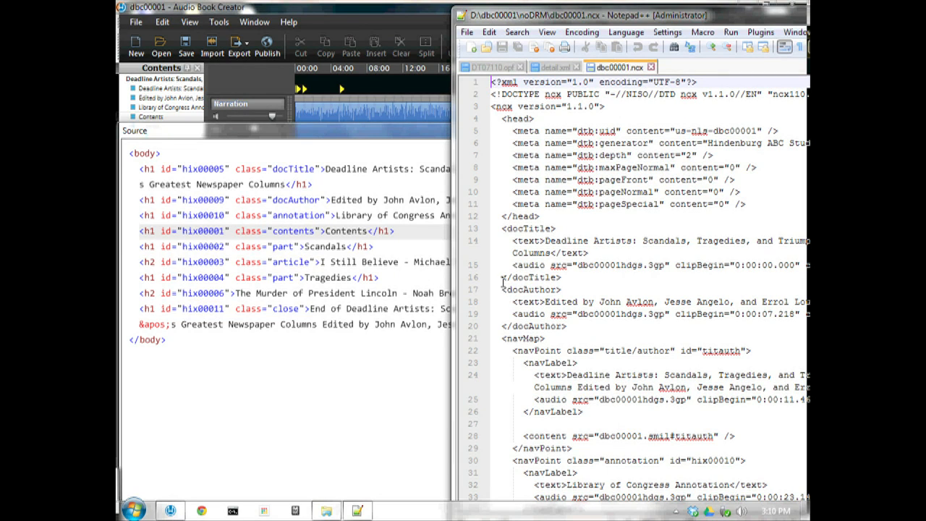
drag(499, 228, 561, 277)
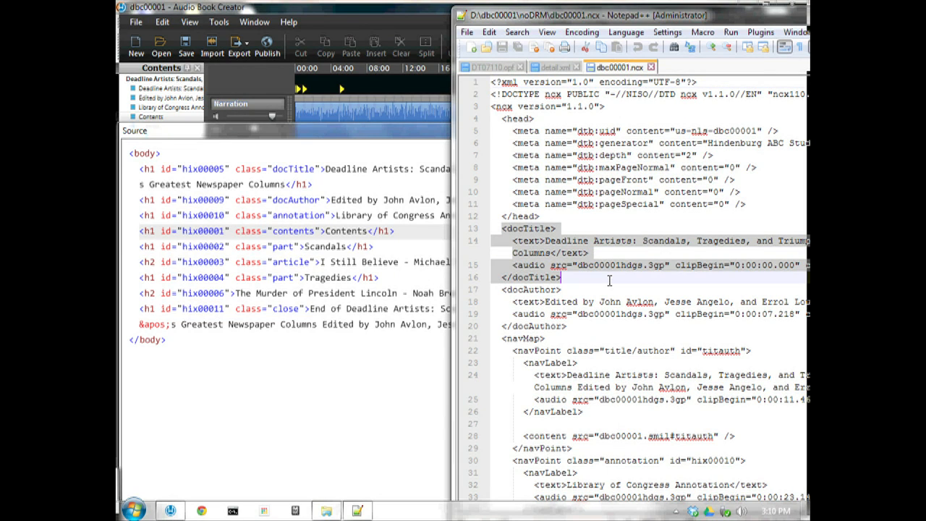
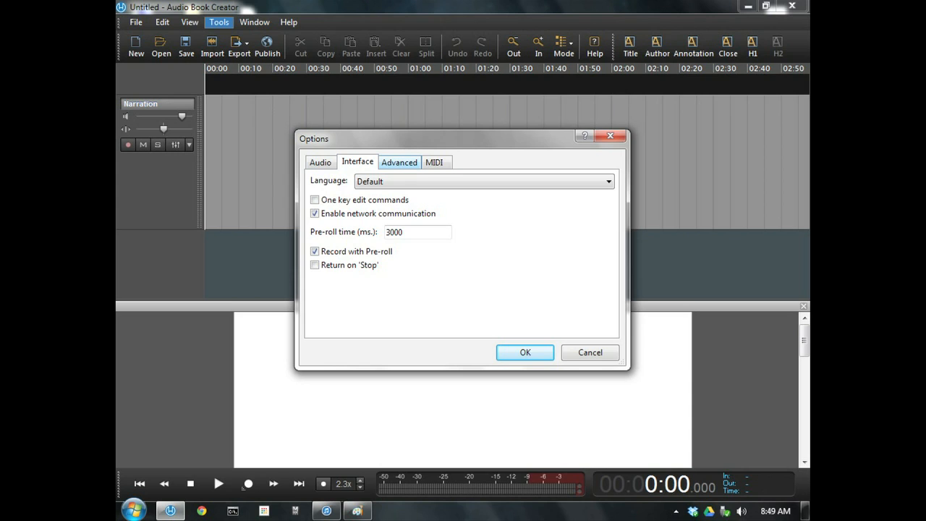
Review the Advanced settings in the Options dialog.
click(399, 162)
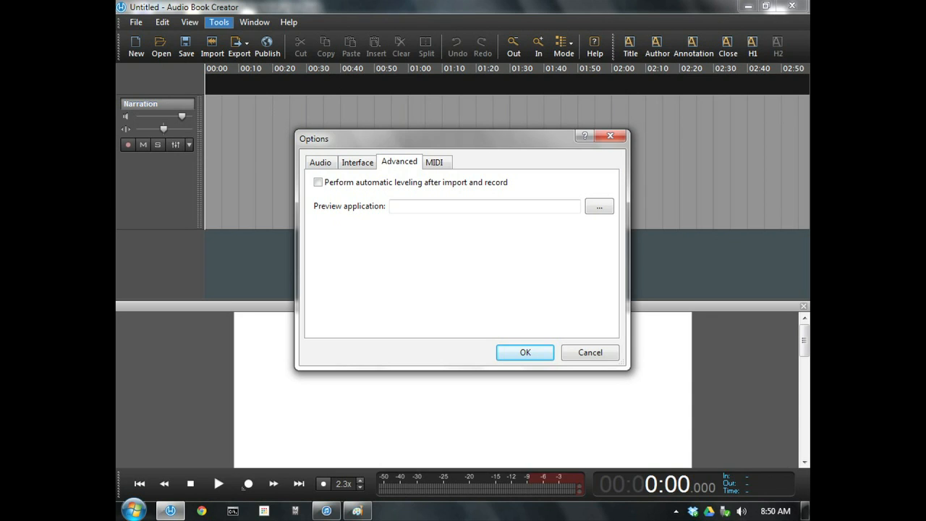
key(ctrl+Tab)
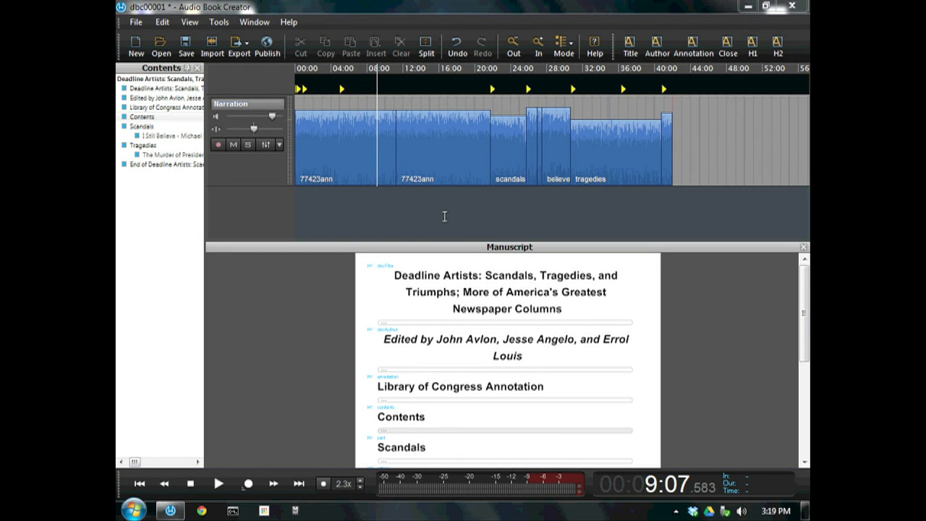
Select all the audio on the Narration track and apply Auto Level to it.
click(237, 105)
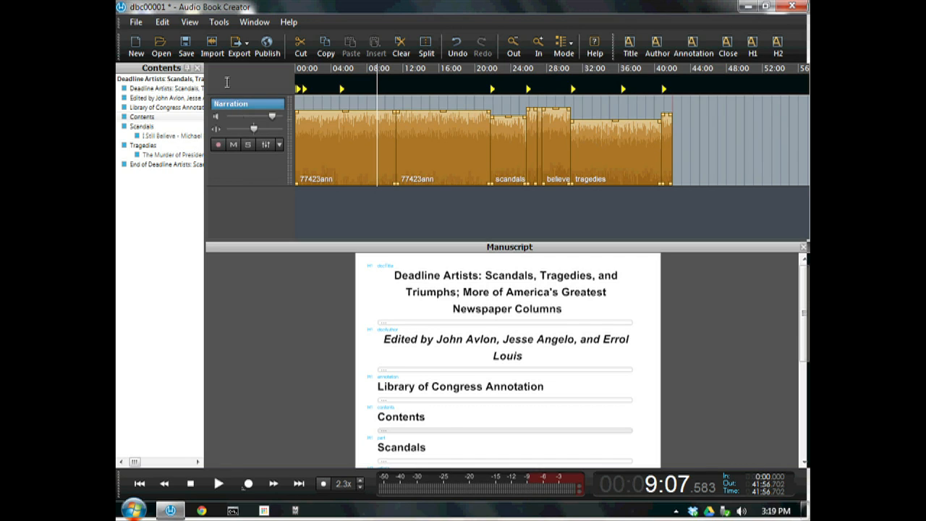
click(218, 21)
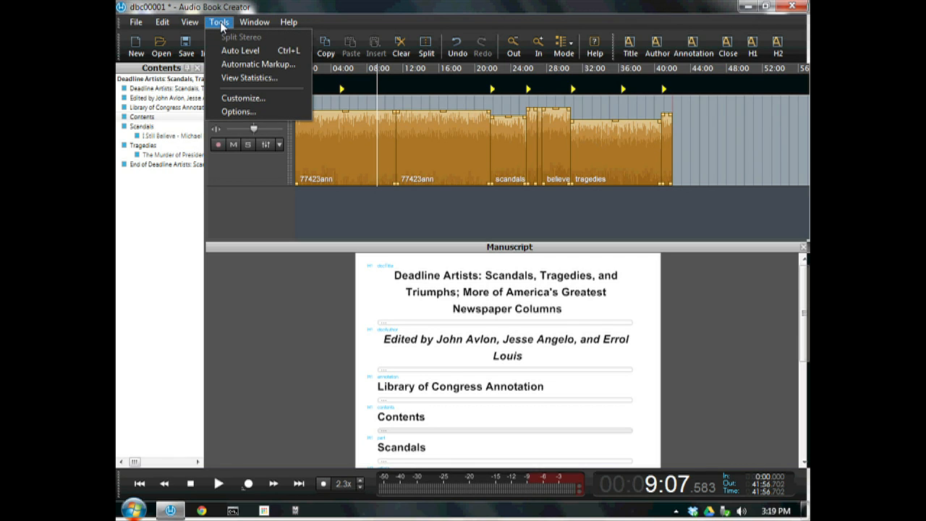
click(274, 52)
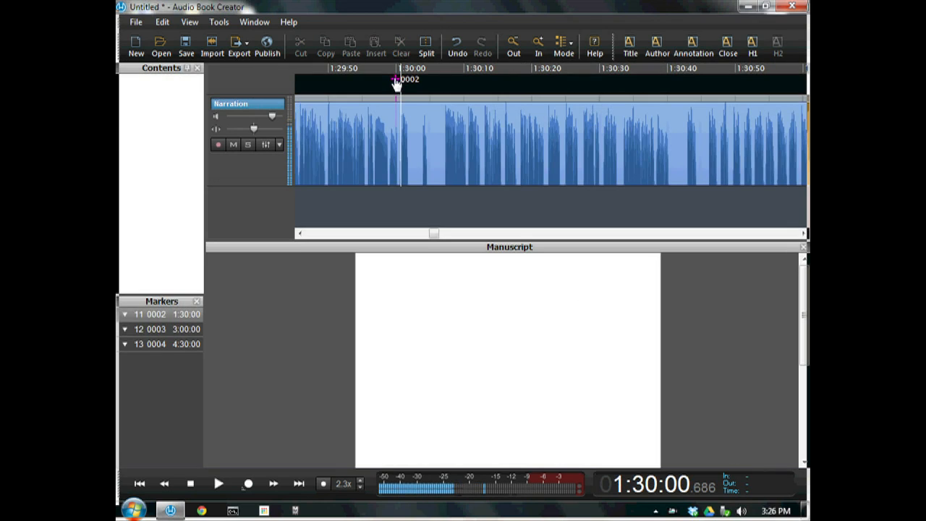
Move marker 0002 back to the pause in the narration at about 1:29:34.
drag(396, 81, 350, 79)
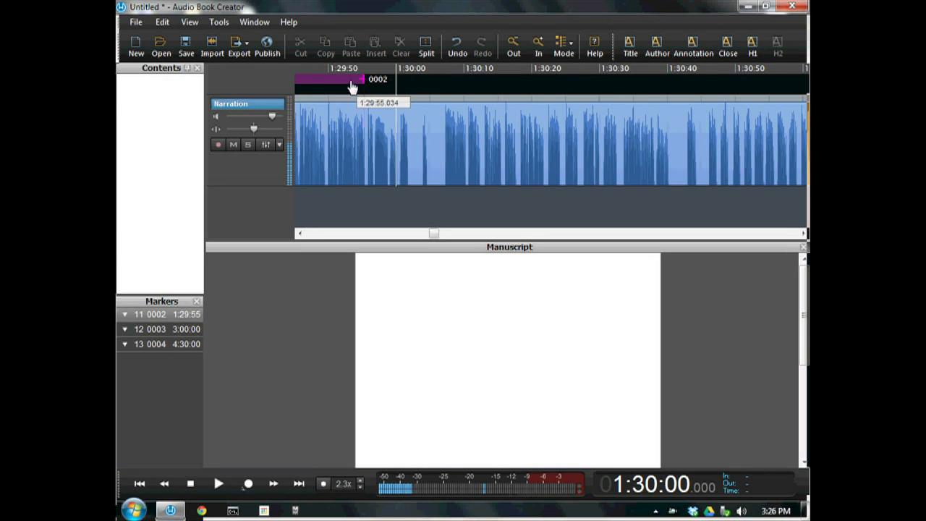
click(303, 234)
click(304, 234)
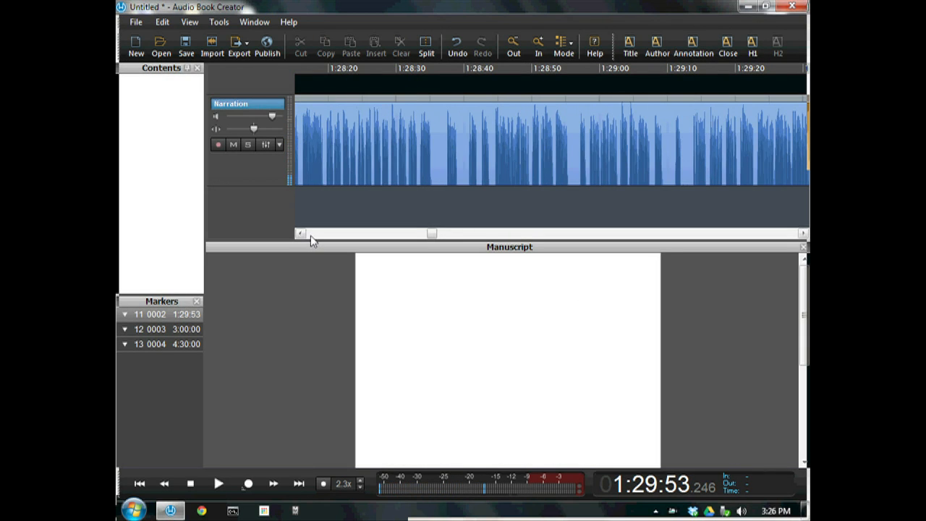
click(455, 233)
click(455, 234)
drag(553, 80, 424, 85)
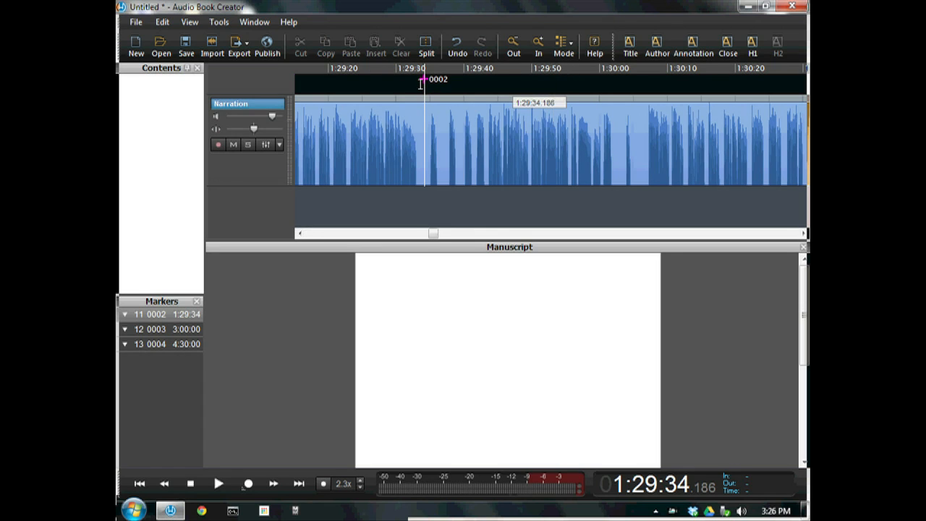
Move marker 0003 back to a pause in the narration shortly before 2:59:35.
click(160, 329)
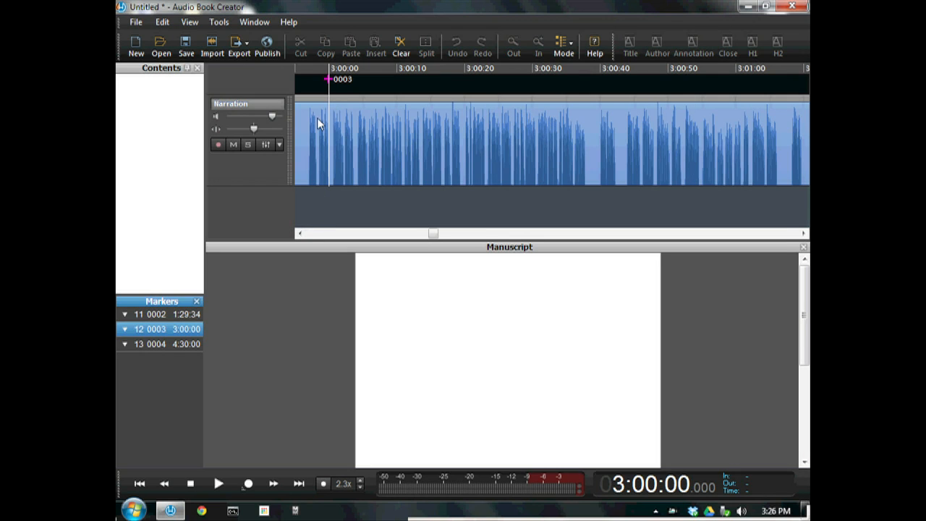
click(300, 233)
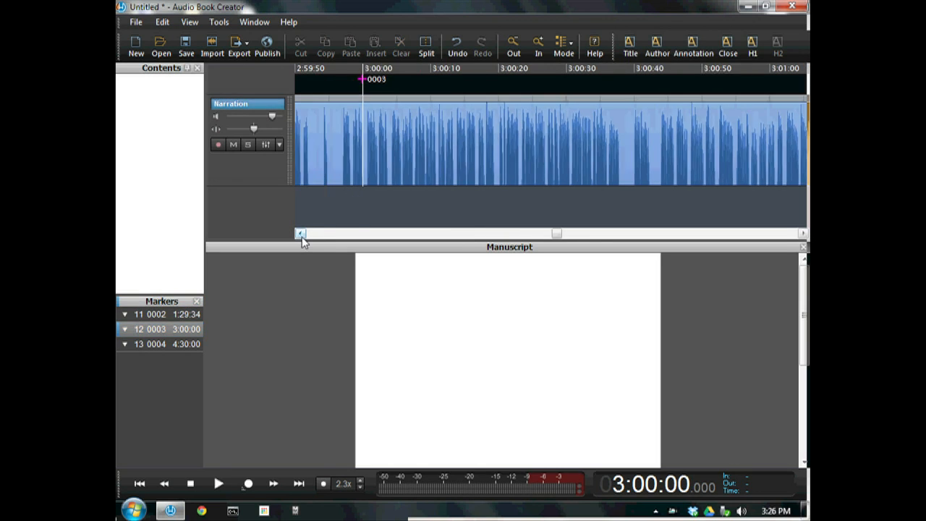
mouse_move(464, 85)
mouse_down()
mouse_move(475, 87)
mouse_move(297, 92)
mouse_up()
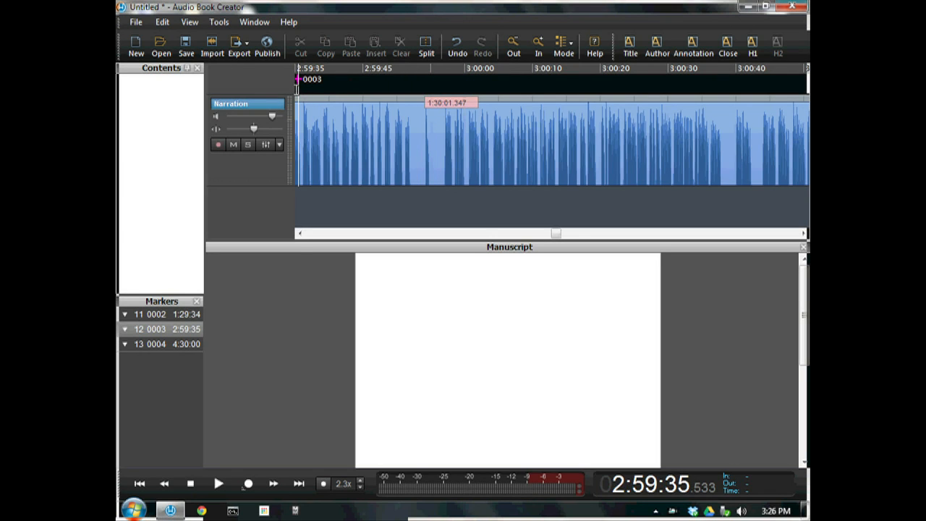
click(321, 234)
drag(506, 87, 479, 87)
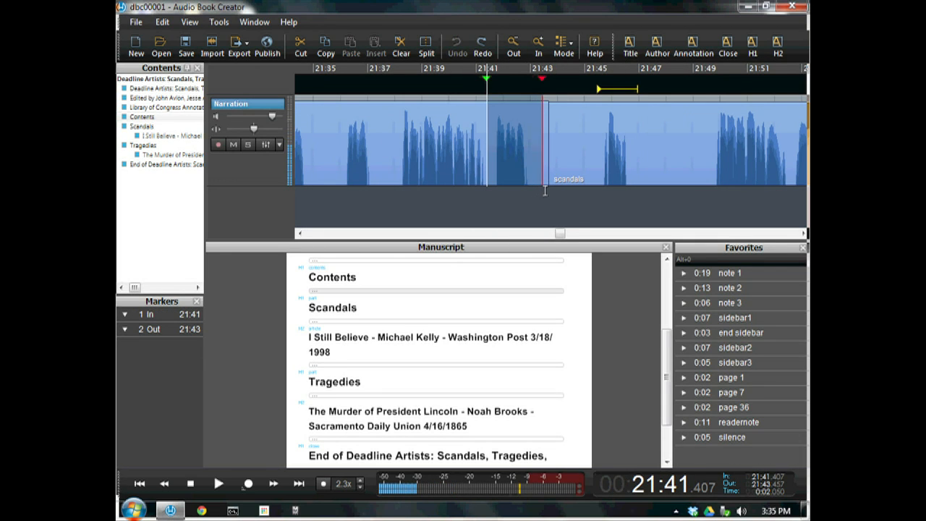
Extend the selection to just before the scandals clip, store it in Favorites and name it "End Reader's Note".
click(545, 190)
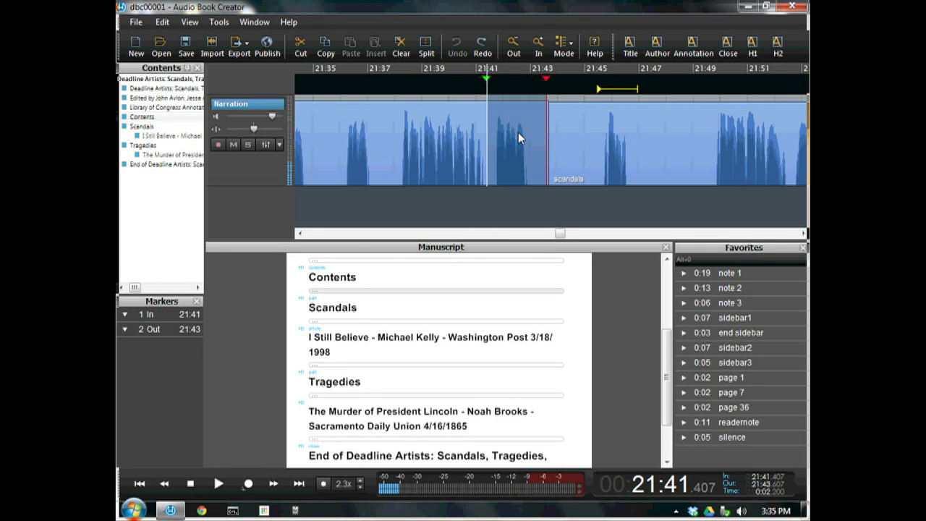
click(714, 450)
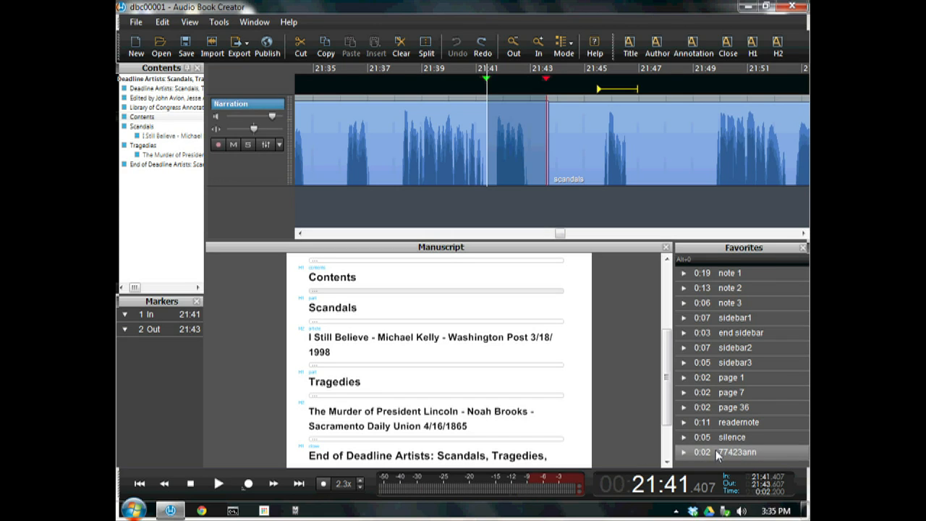
click(721, 451)
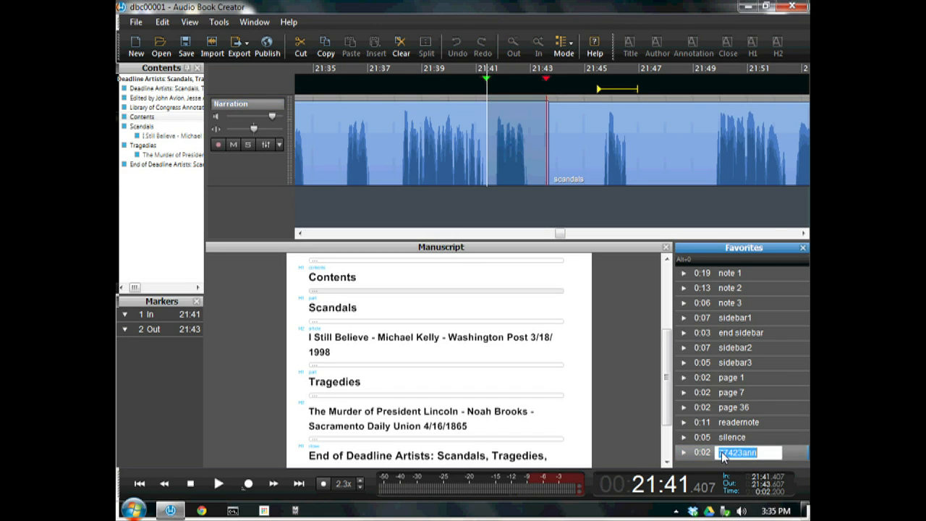
text(End R)
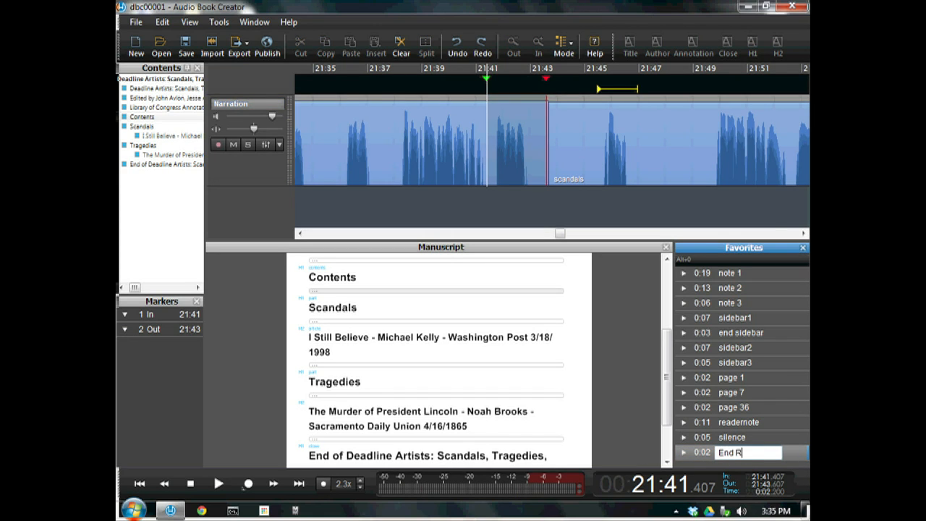
text(eader's Note)
key(Return)
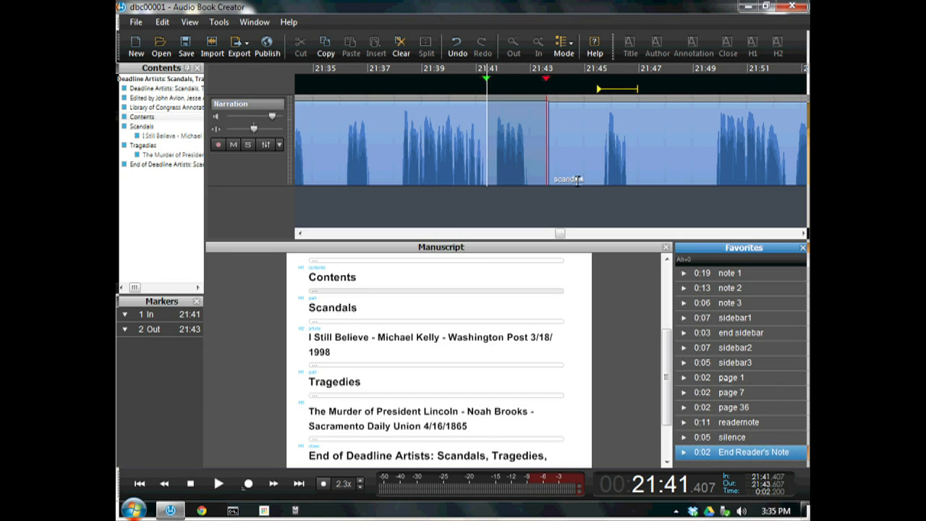
Insert the End Reader's Note favorite into the Narration track at the start of the believe clip near 25:41.
click(562, 207)
key(Tab)
key(Tab)
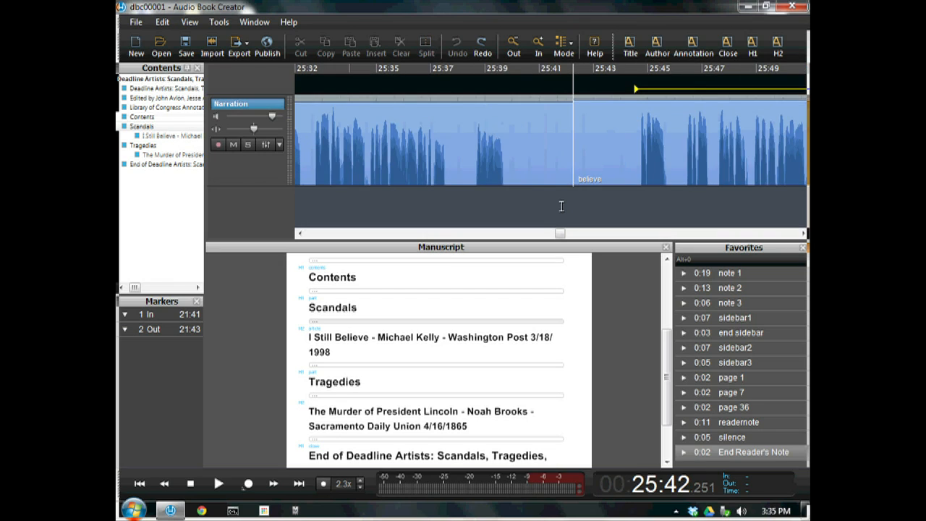
drag(694, 451, 518, 137)
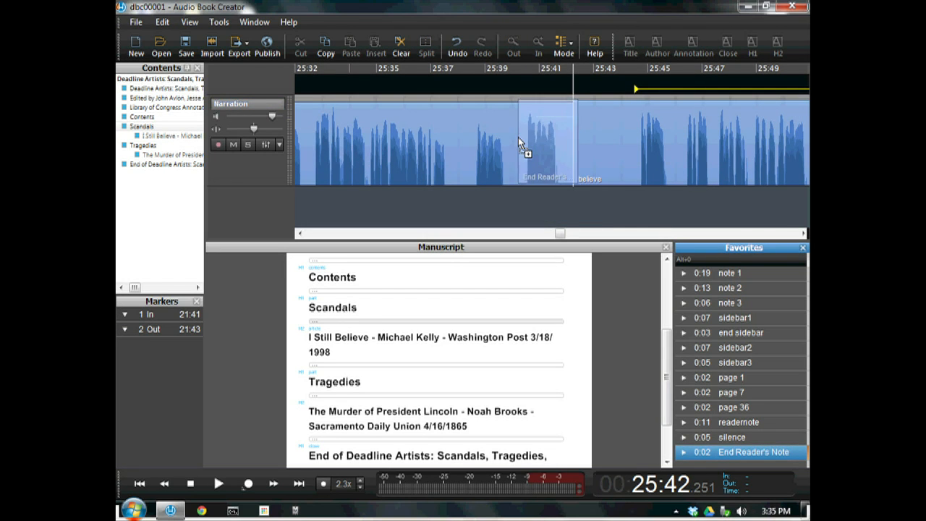
click(528, 201)
key(space)
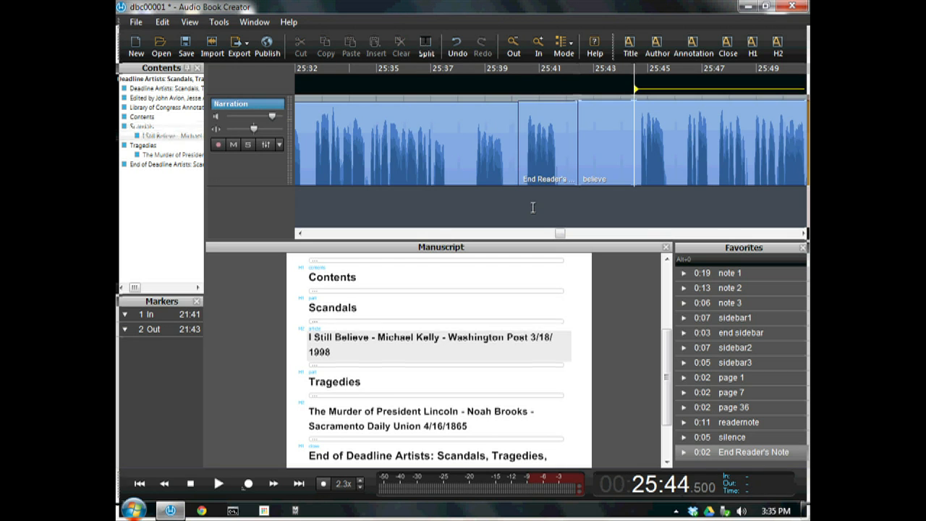
drag(753, 451, 593, 142)
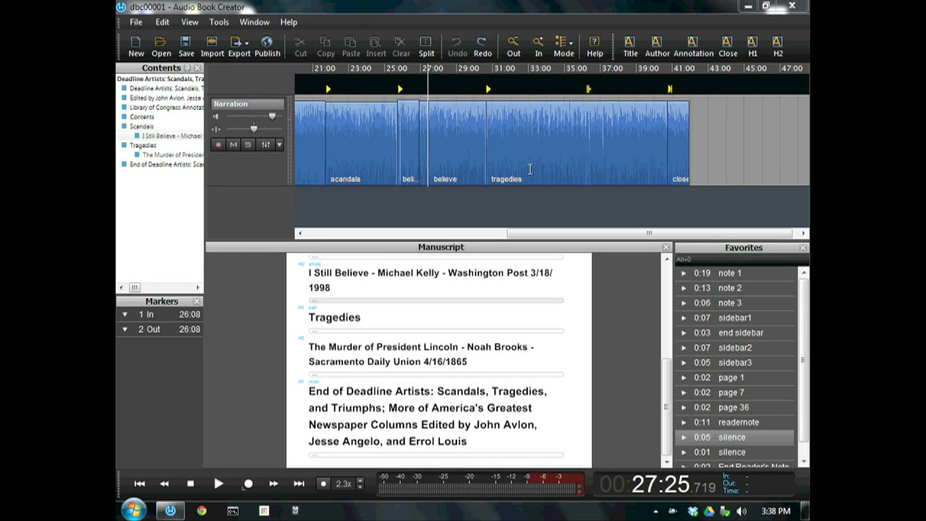
Add an Equalizer and a Compressor to the Narration track's first two effect slots and arrange their windows side by side.
click(265, 145)
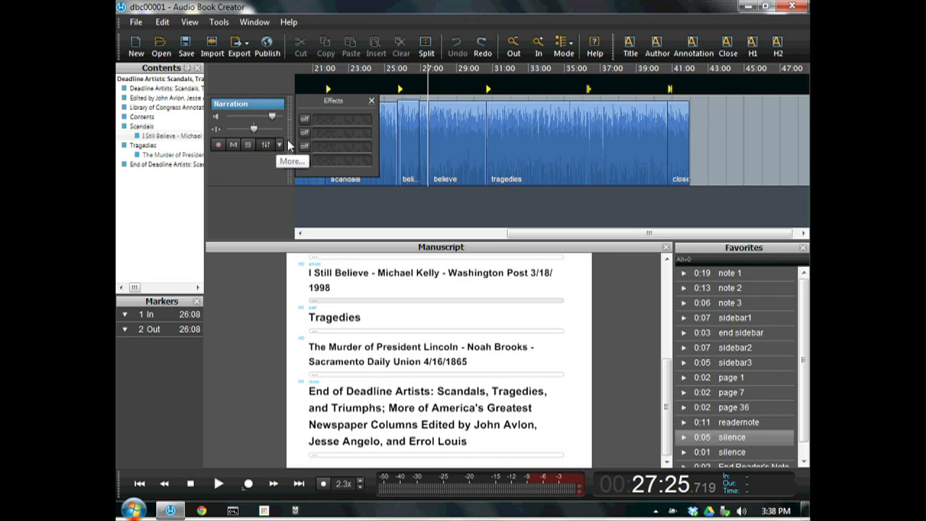
click(334, 119)
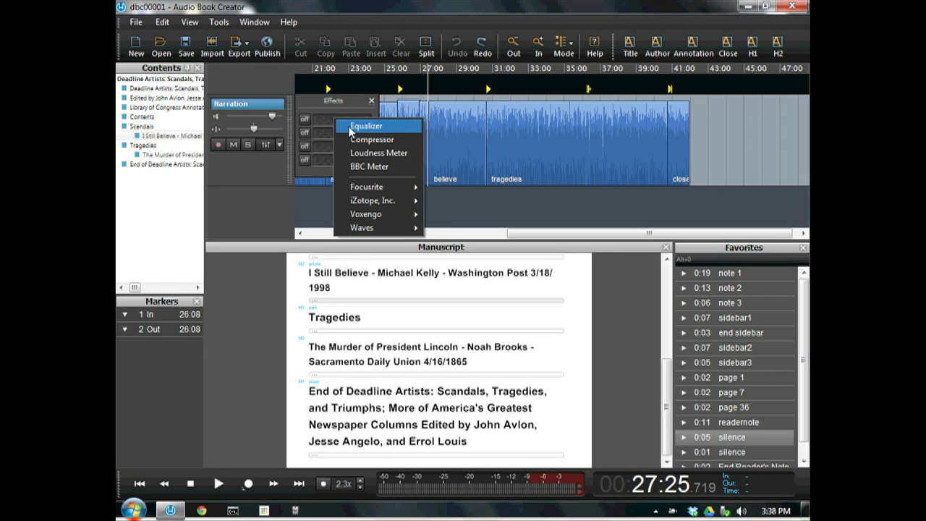
click(348, 124)
drag(400, 17, 522, 61)
click(329, 134)
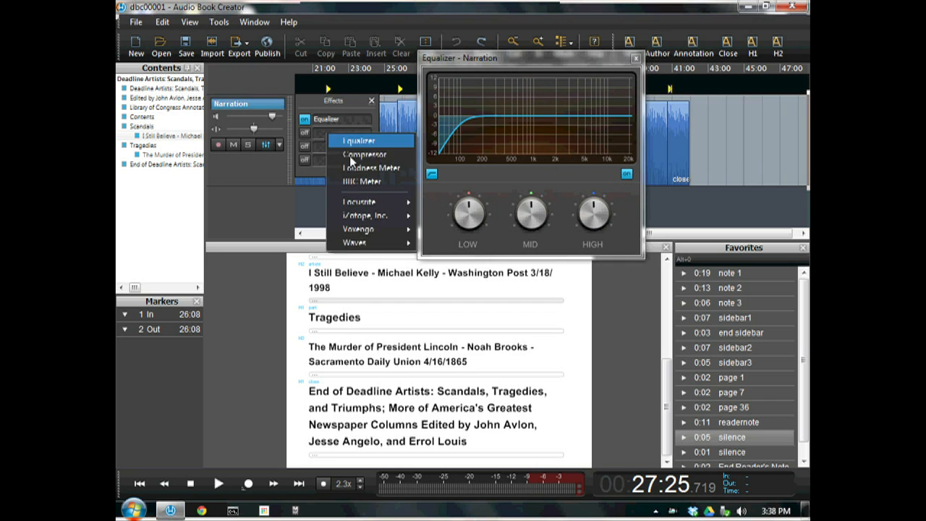
click(353, 158)
drag(399, 33, 264, 206)
Boost the equalizer's mids by about 3 dB, raise the lows slightly, and set the compressor to its third mark.
drag(532, 212, 588, 117)
mouse_move(471, 115)
mouse_down()
mouse_move(460, 107)
mouse_move(475, 108)
mouse_up()
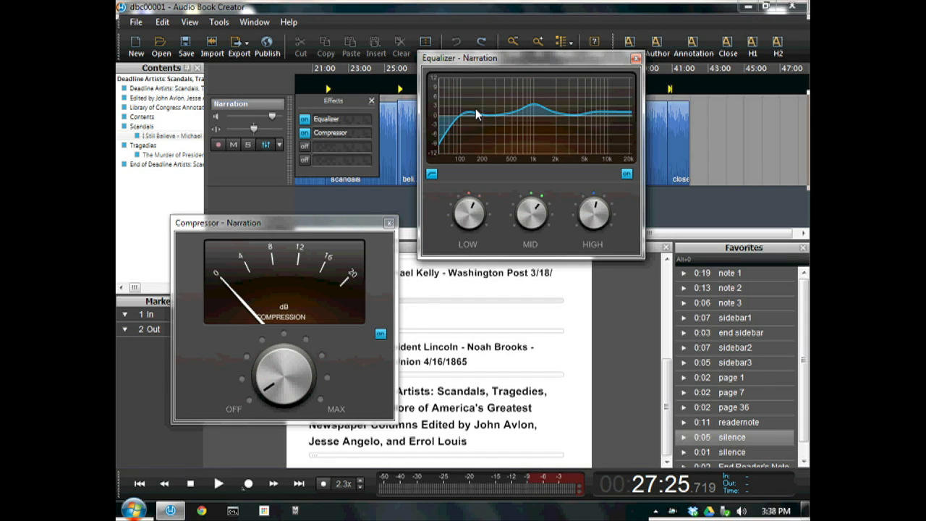
drag(277, 358, 278, 340)
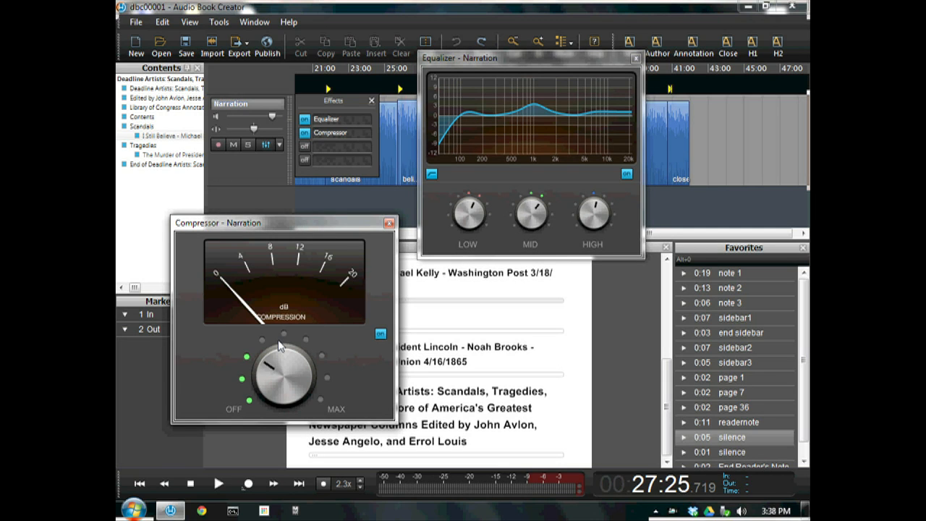
Add the Focusrite Scarlett Equaliser to the Narration track's third effect slot.
right_click(340, 146)
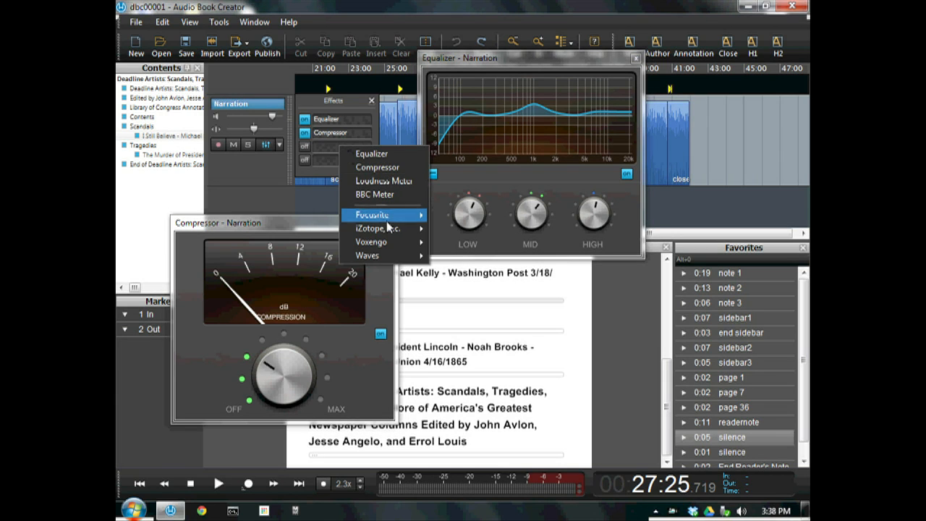
mouse_move(387, 217)
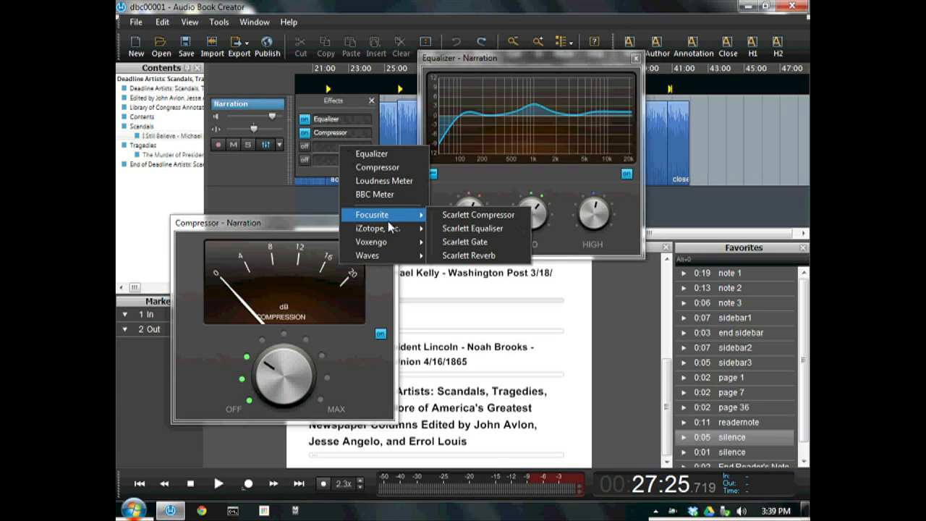
click(458, 228)
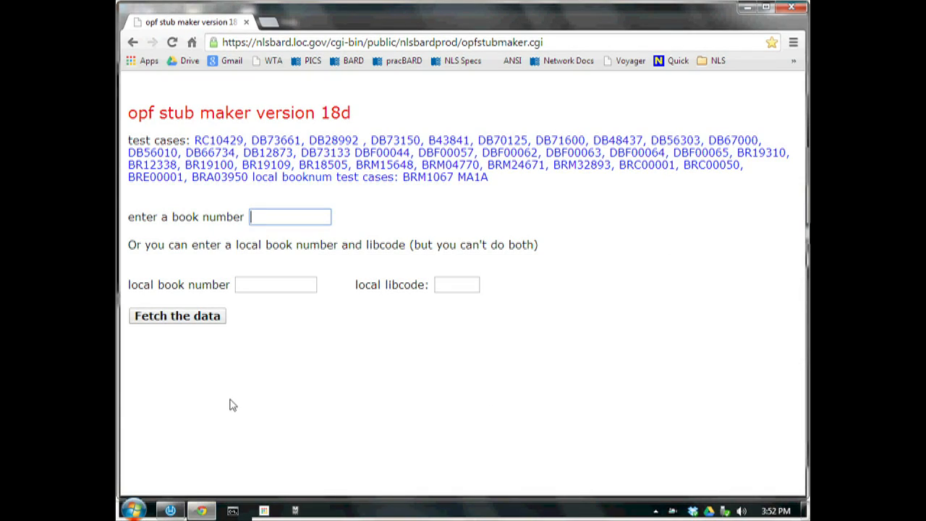
In Chrome's opf stub maker, fetch the catalog data for book db77423 and download the opf file.
text(db77)
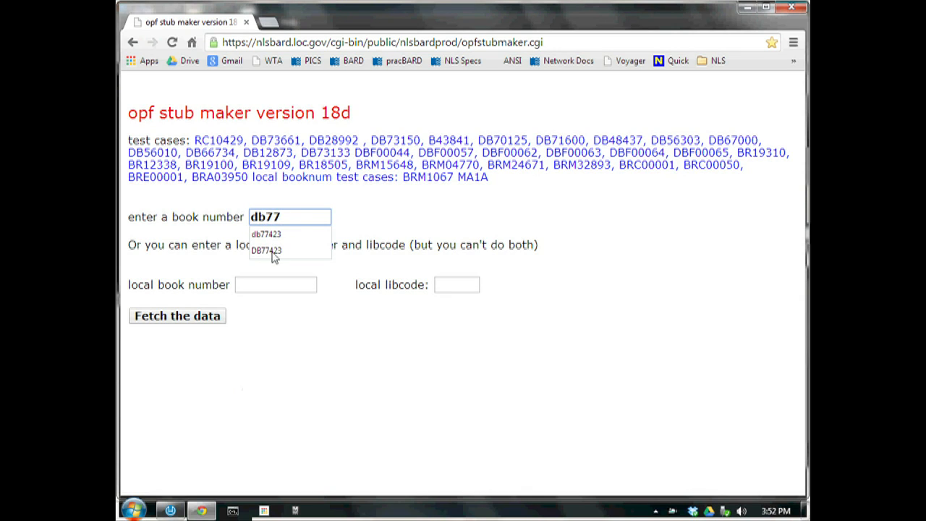
click(271, 240)
click(205, 318)
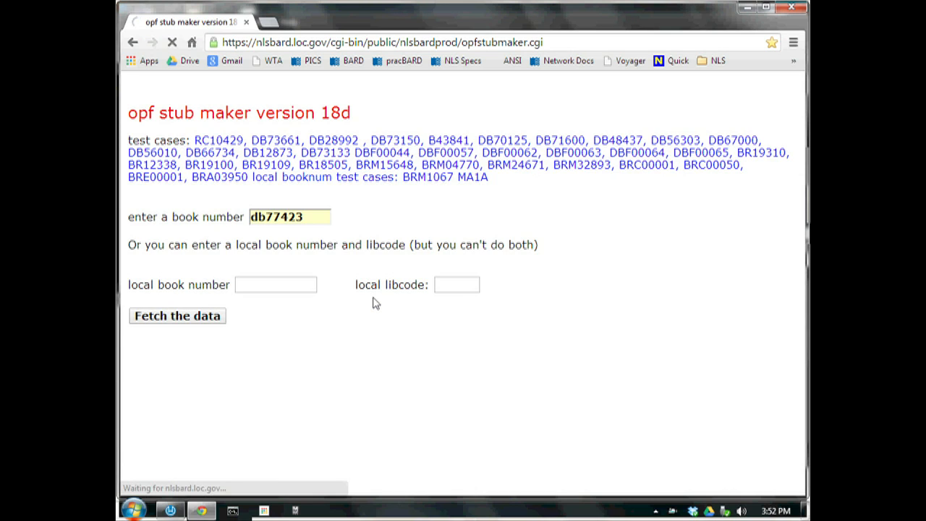
scroll(375, 303, down, 2)
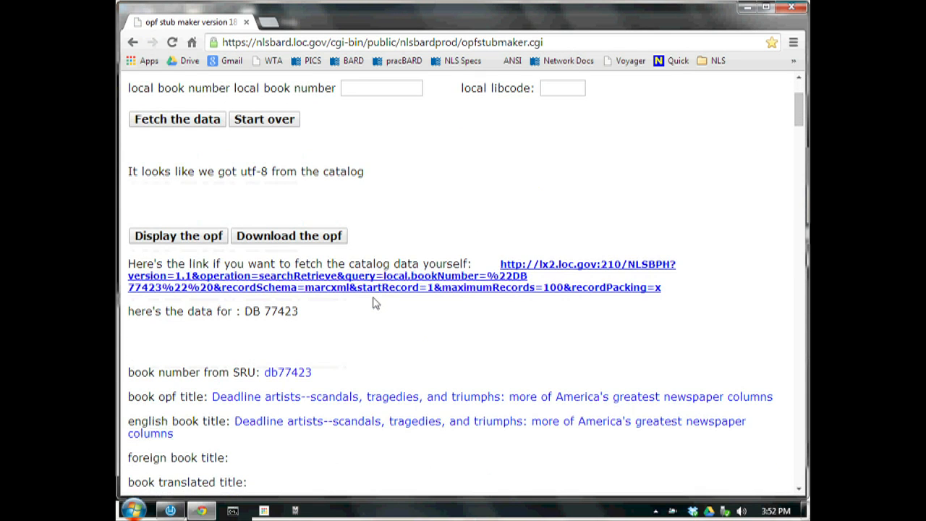
click(327, 239)
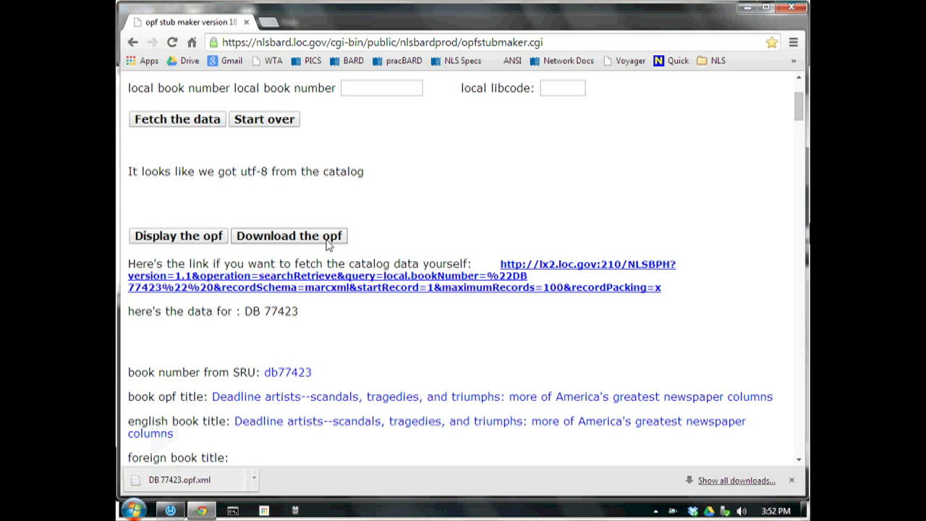
Show the downloaded file in its folder and rename it to DB 77423.opf by removing the .xml extension.
click(257, 478)
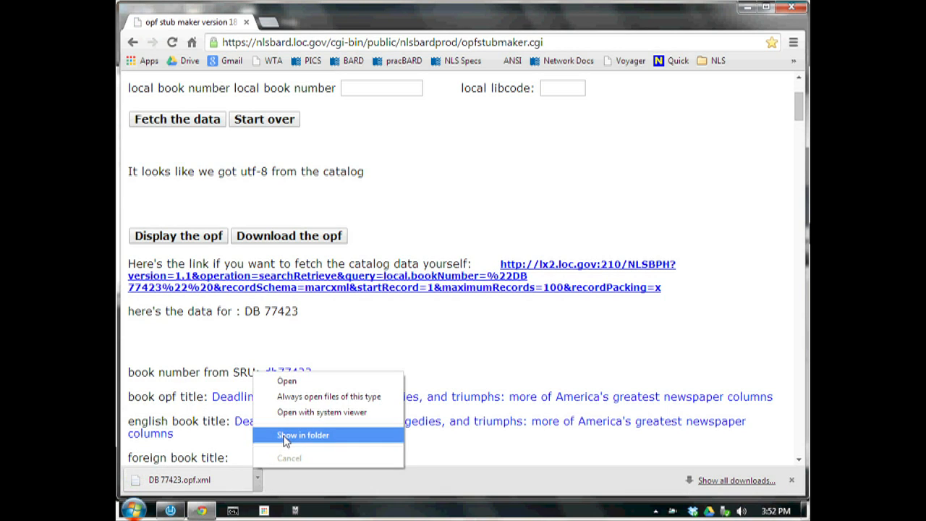
click(285, 437)
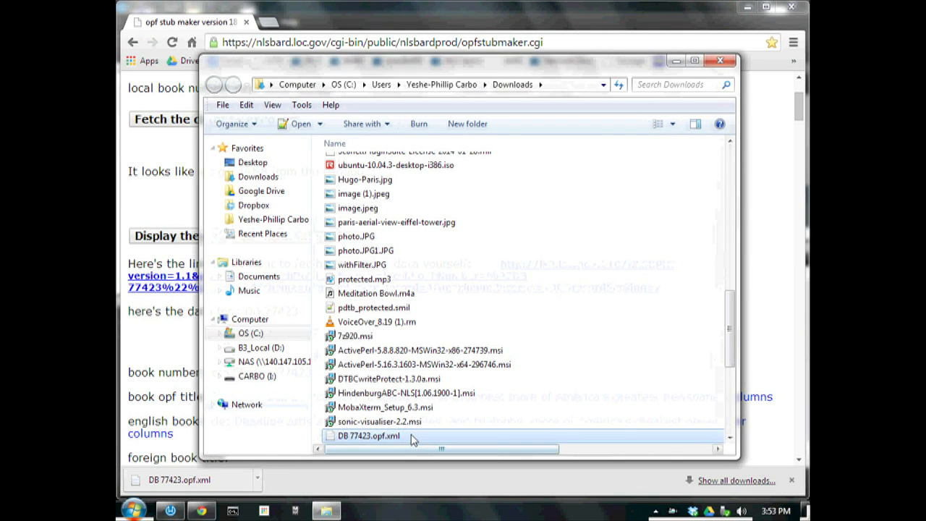
key(F2)
key(Right)
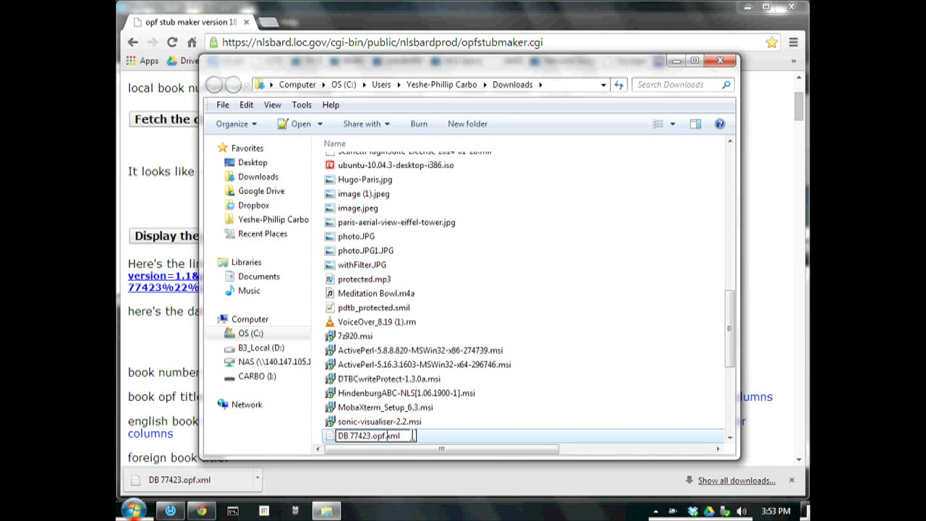
key(Delete)
key(Delete)
key(Delete)
key(Delete)
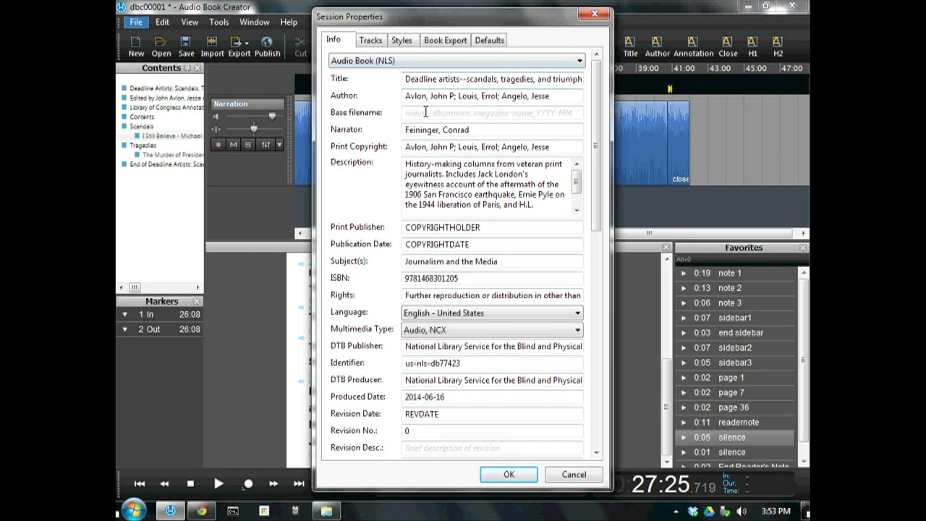
Set the session's base filename to dbc00001 and highlight the number 77423 in the identifier.
text(dbc00001)
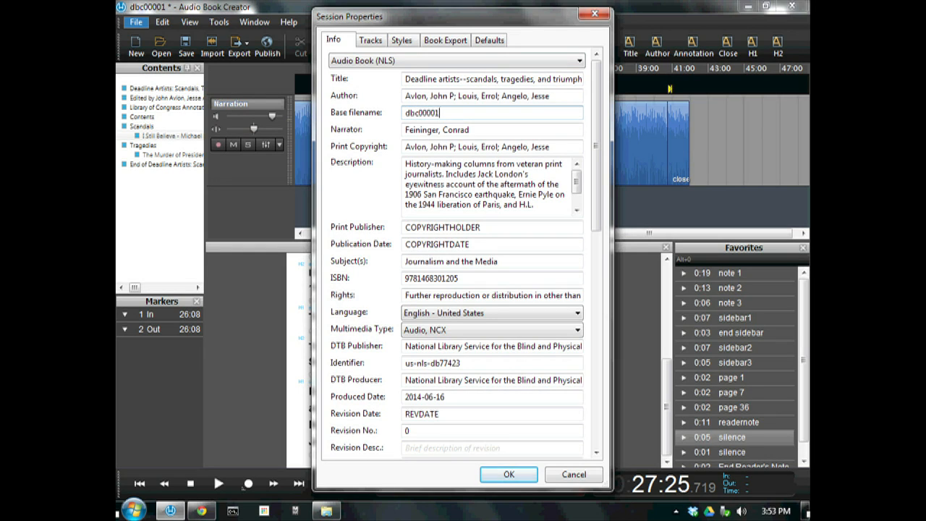
drag(468, 364, 440, 369)
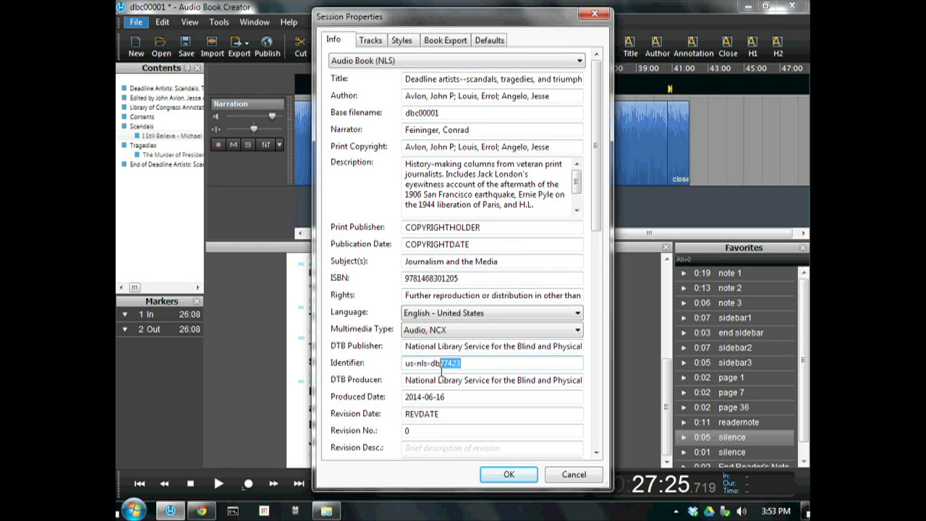
Finish the heading text "From the book jacket" and change the "I Still Believe" heading to level H2 with class article.
text(cket)
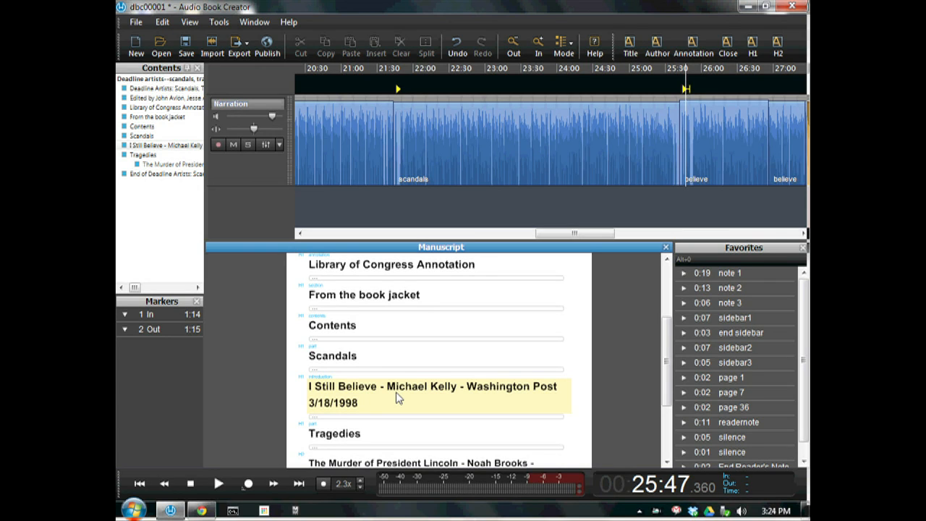
right_click(397, 398)
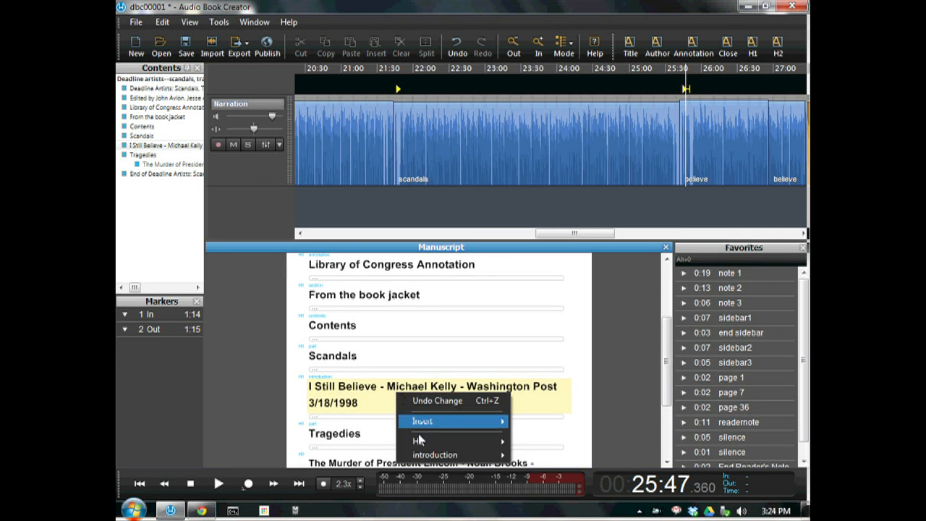
mouse_move(455, 444)
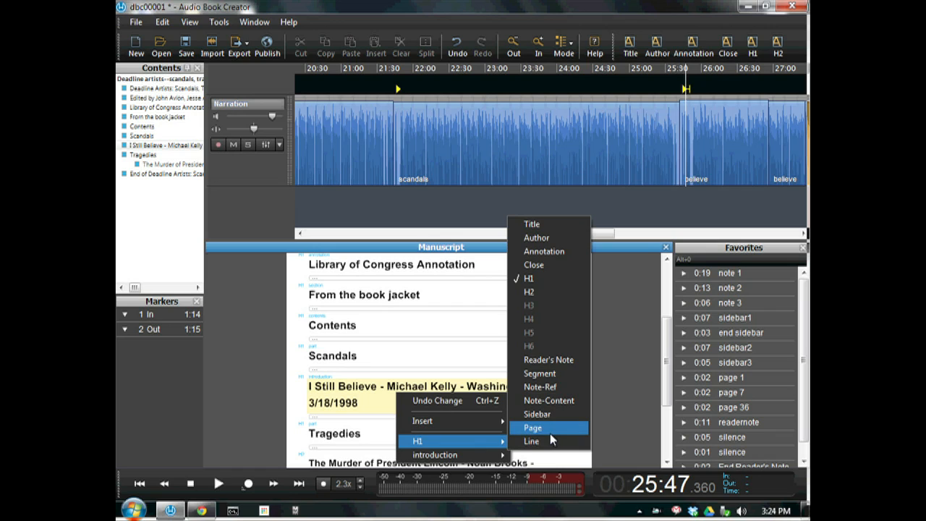
click(538, 293)
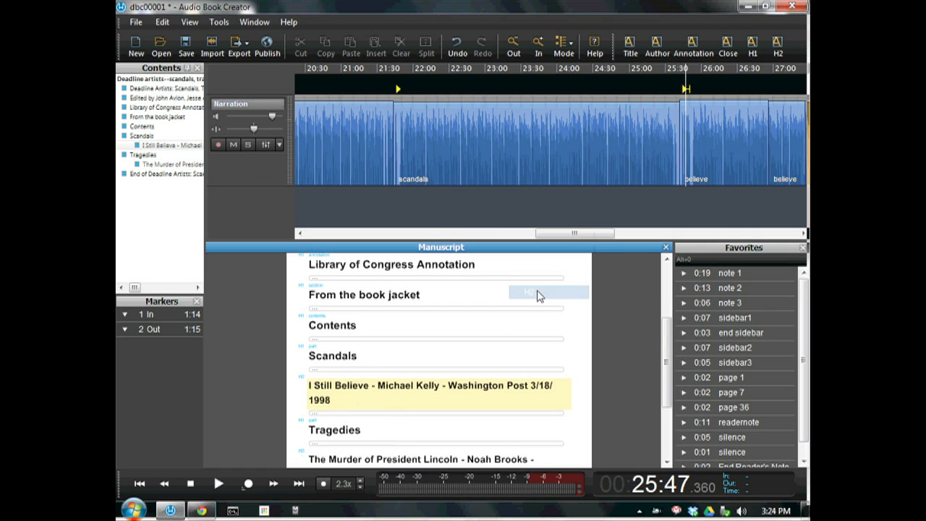
right_click(389, 398)
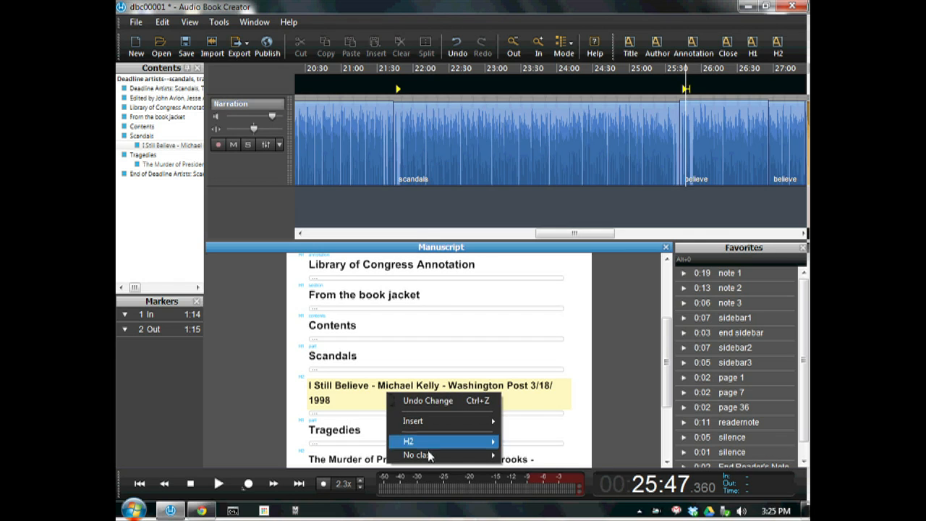
mouse_move(434, 454)
mouse_move(526, 456)
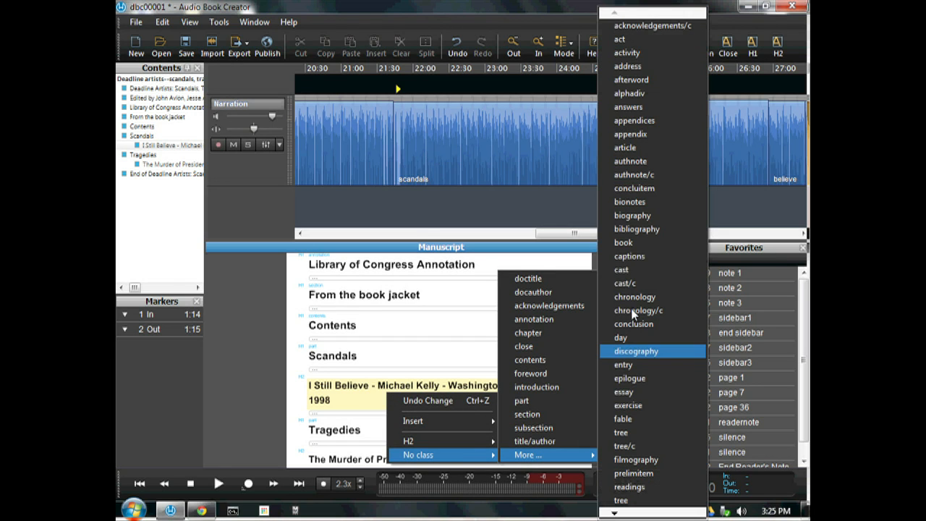
click(658, 146)
Move the start of the Library of Congress Annotation navpoint on the Narration track to about 0:50, where its speech begins.
click(265, 102)
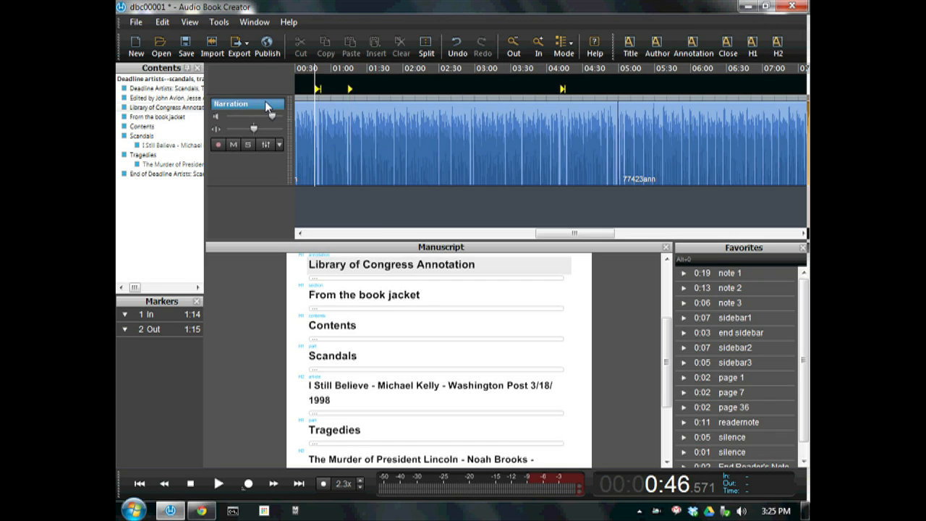
scroll(266, 105, up, 7)
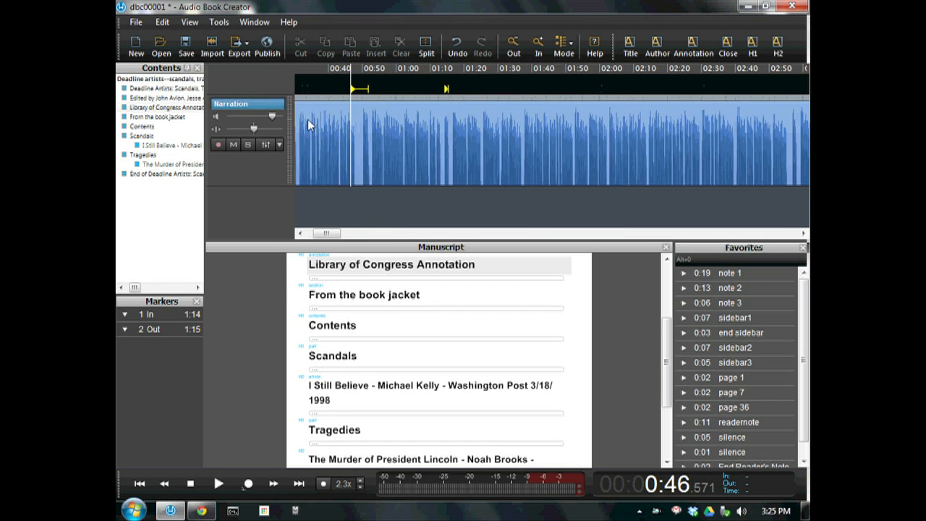
scroll(347, 150, up, 1)
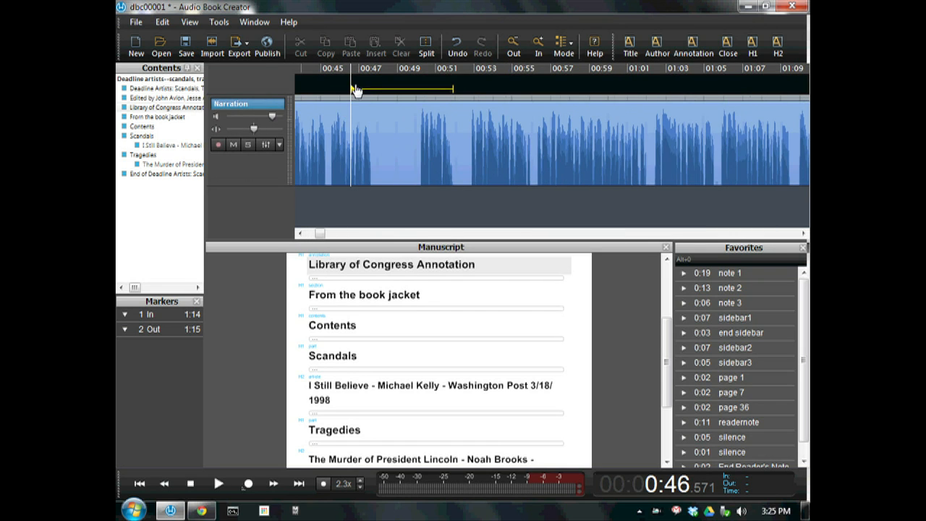
drag(352, 96, 455, 99)
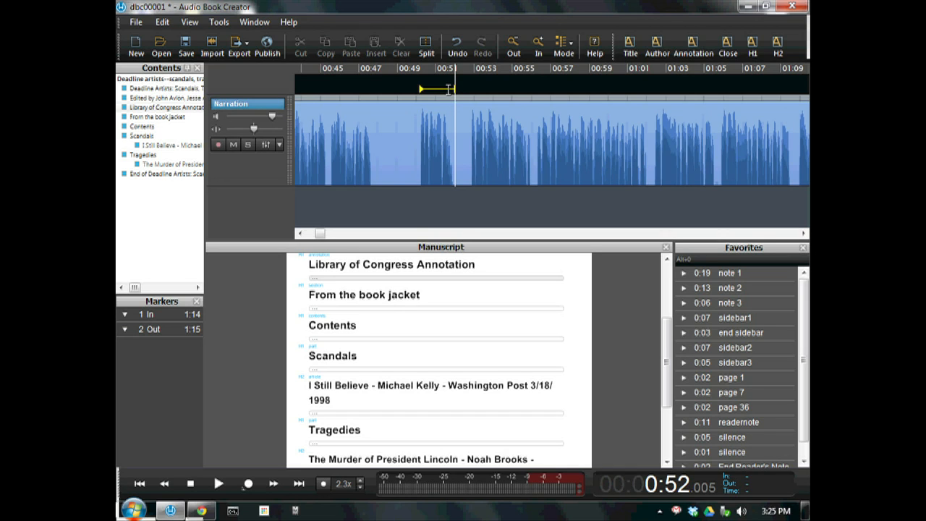
click(412, 182)
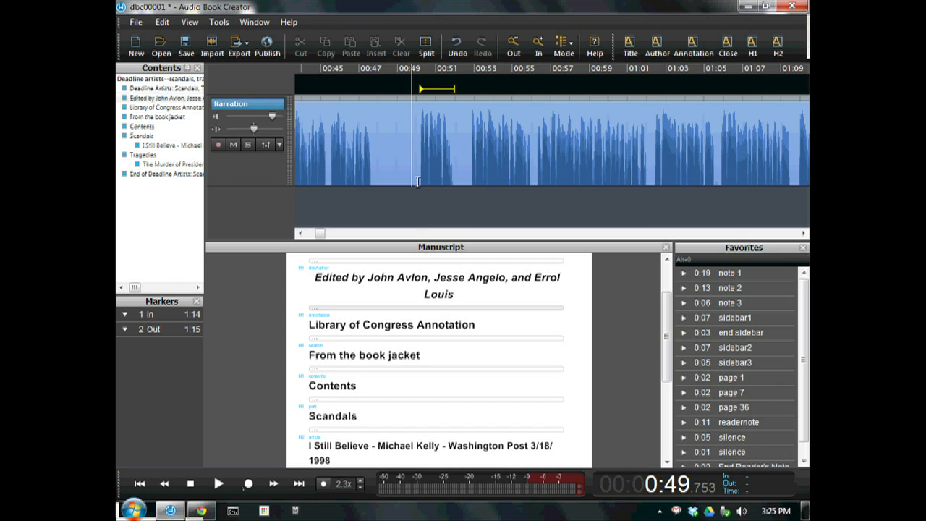
Delete the "From the book jacket" heading from the manuscript.
click(410, 361)
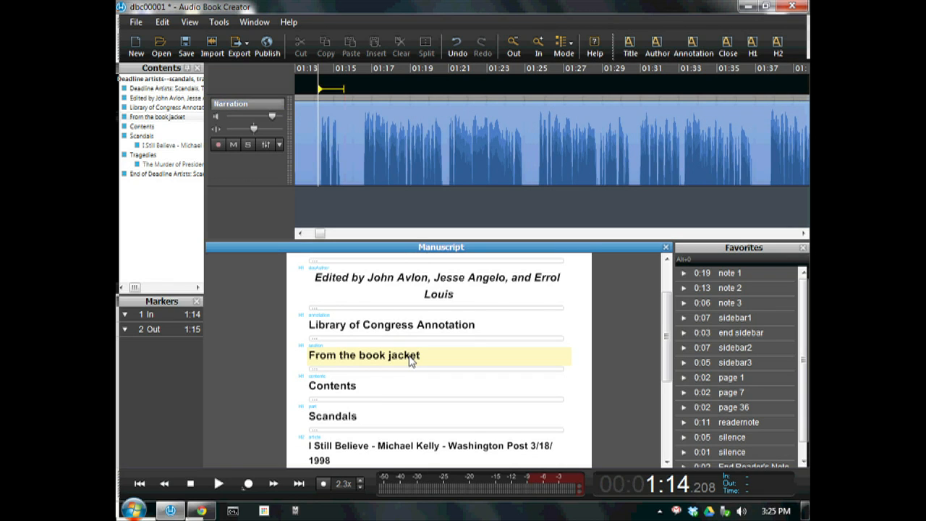
double_click(410, 361)
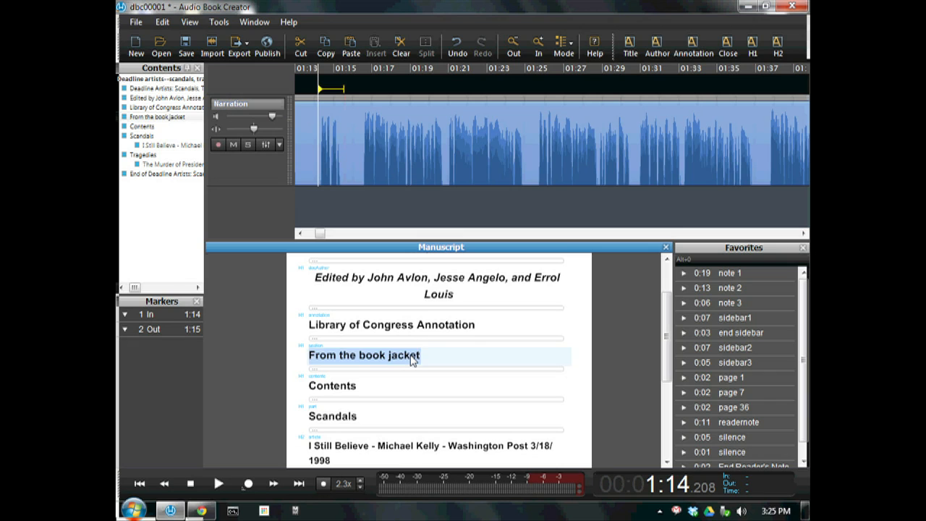
key(Delete)
key(BackSpace)
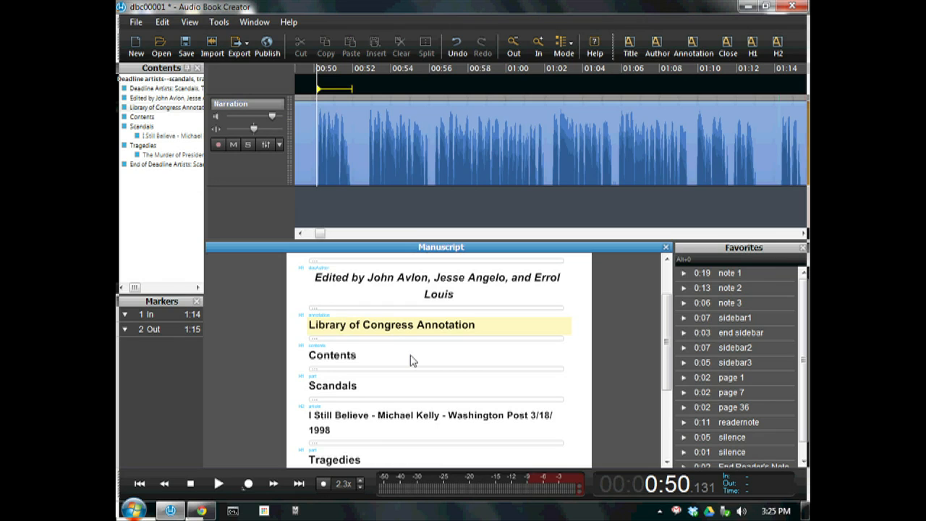
Play the audio marked for the Contents heading and delete its navpoint at about 4:11.
click(401, 357)
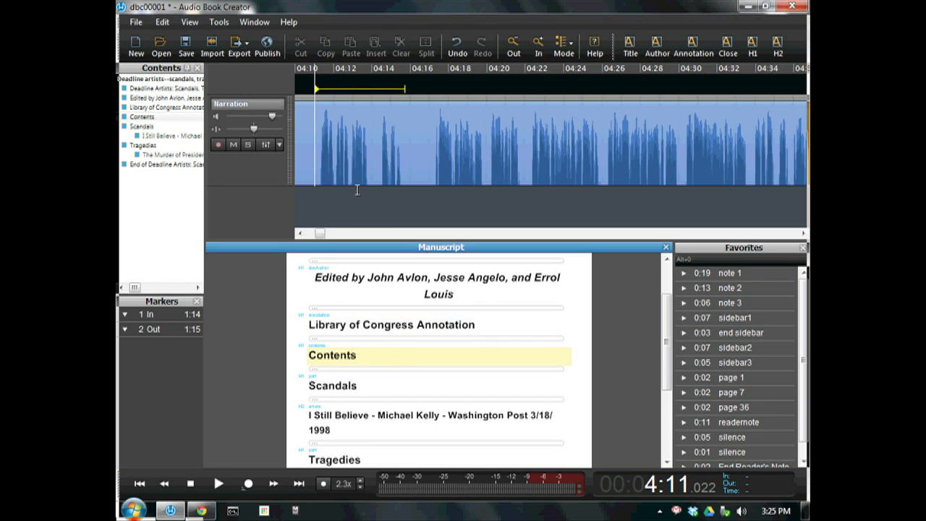
key(space)
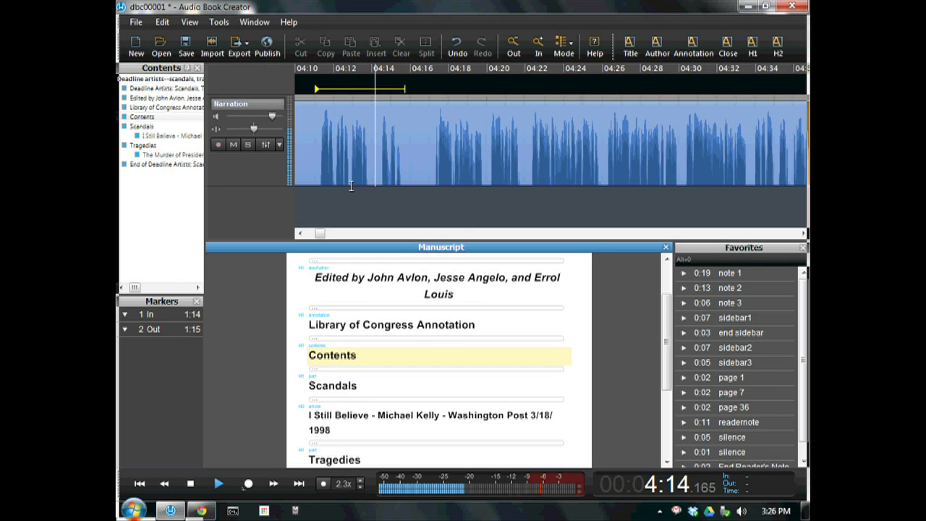
key(space)
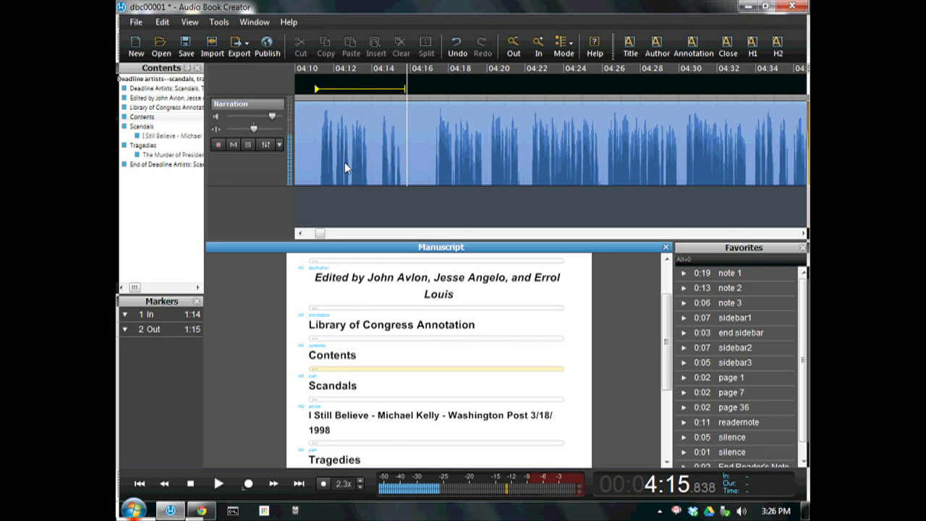
right_click(316, 96)
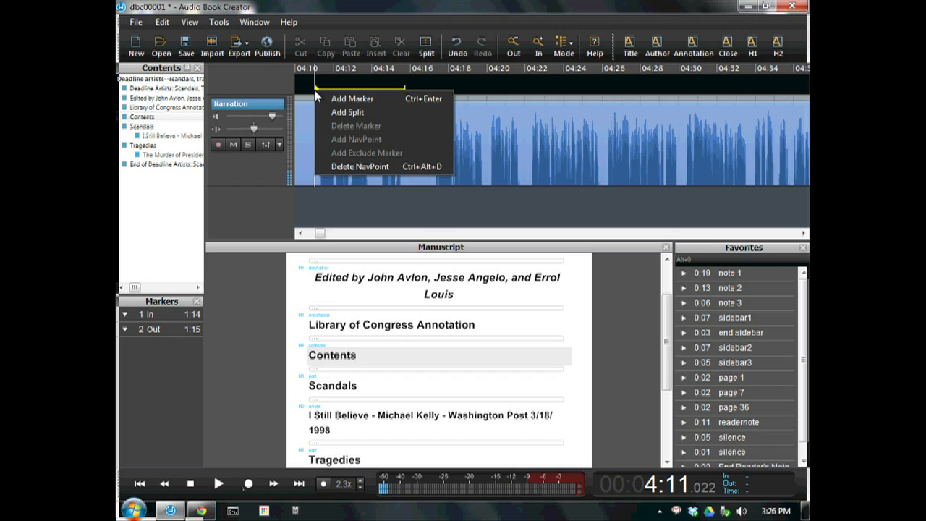
click(351, 166)
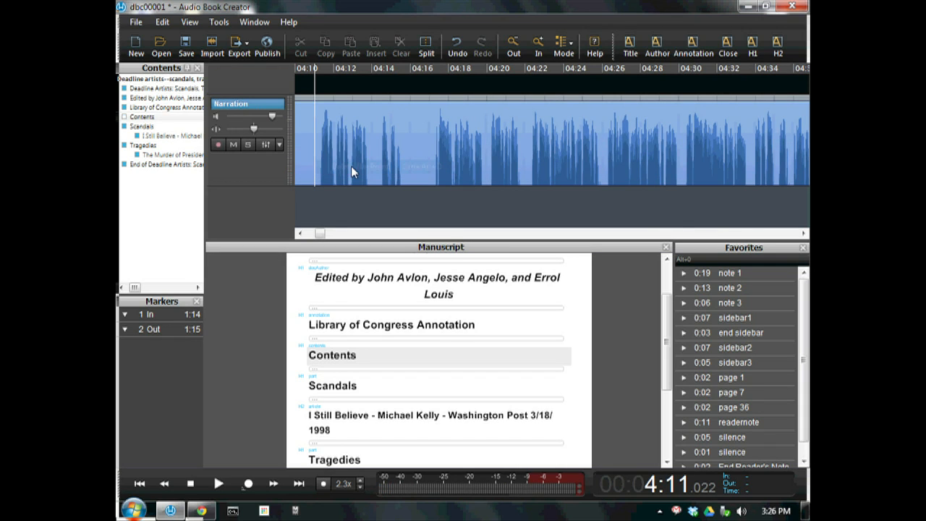
Locate the start of the 77423ann clip and mark the Contents heading with a new navpoint at about 4:59.
click(353, 184)
key(Tab)
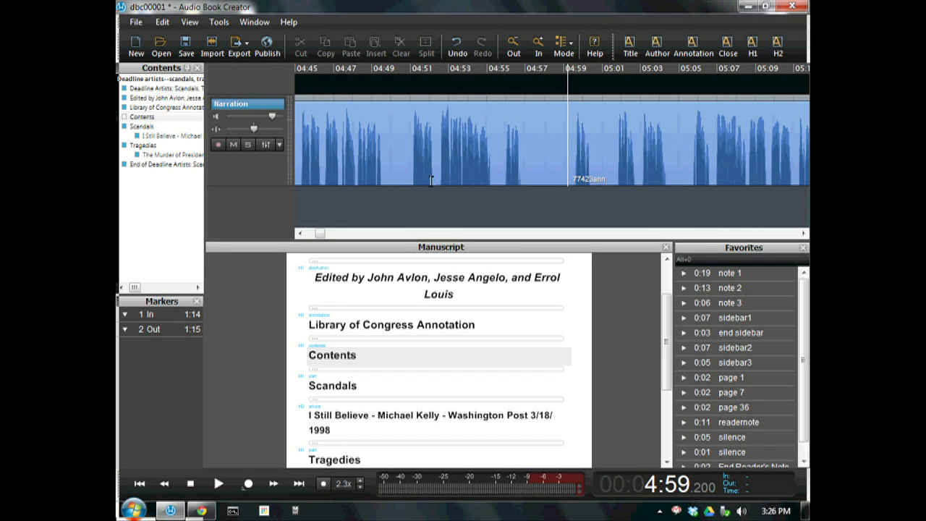
key(space)
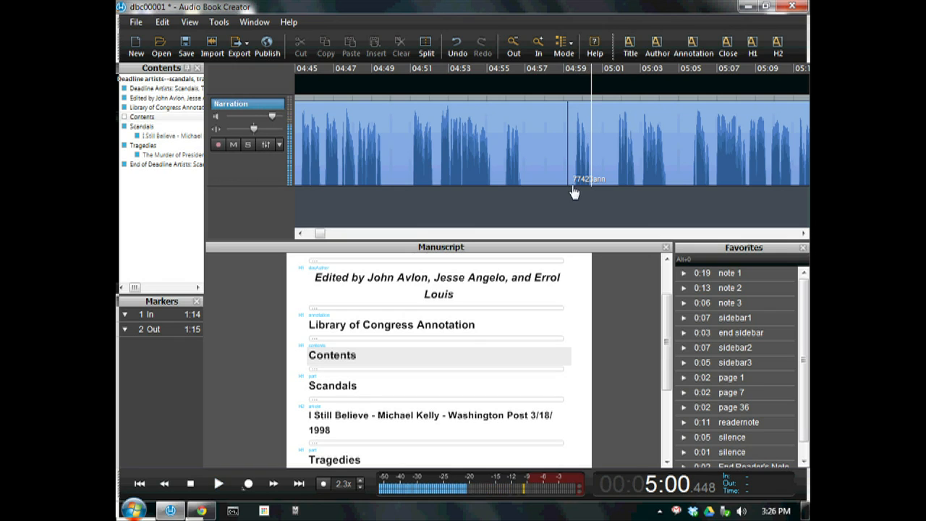
key(Left)
key(Left)
key(Right)
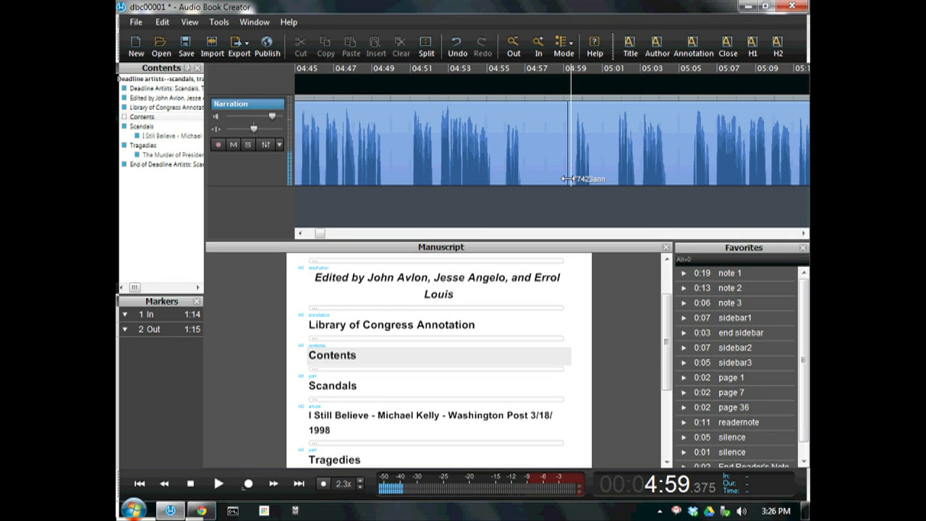
key(Tab)
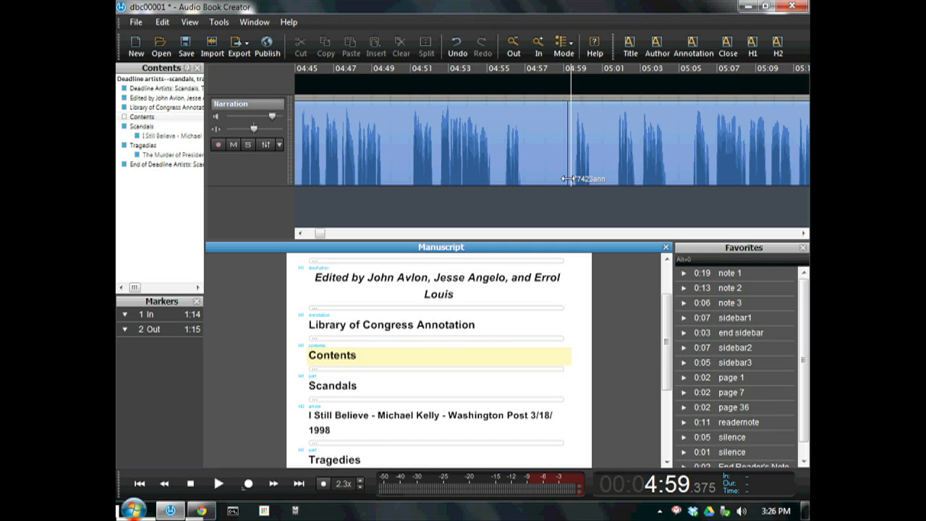
key(space)
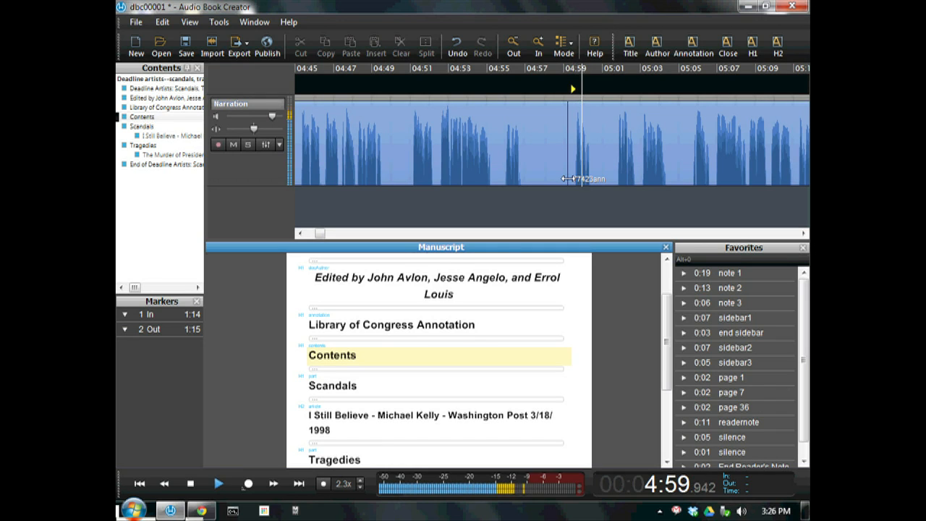
key(Down)
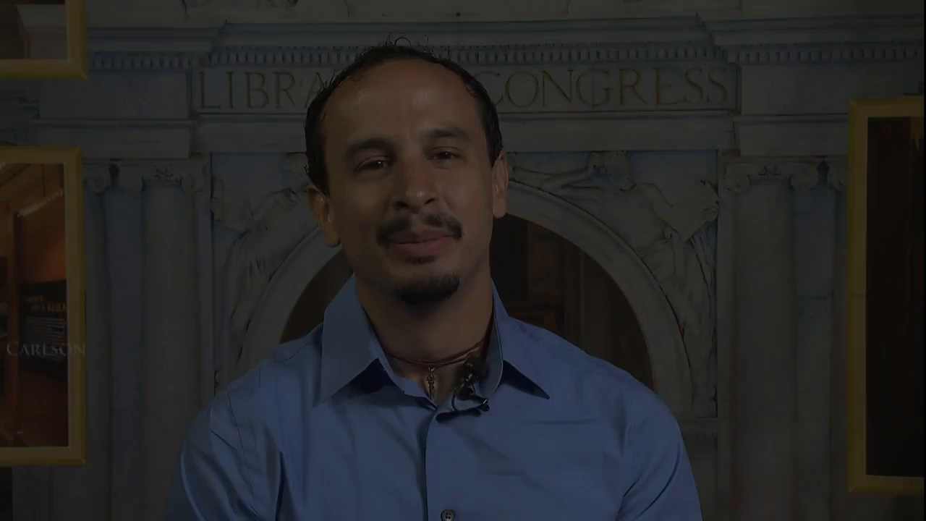